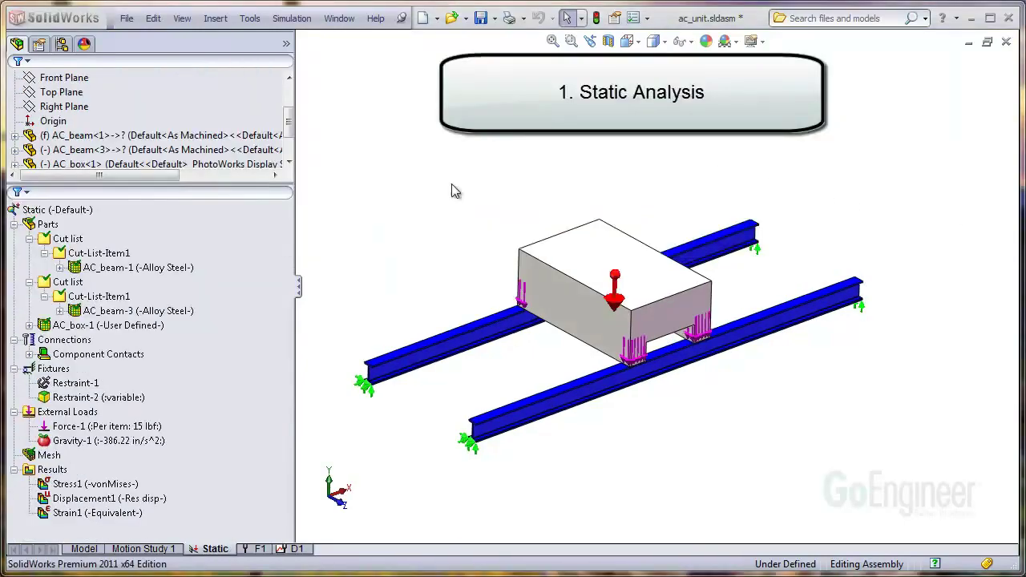
# Review both beams and their restraints, then hide the AC_box enclosure.
pyautogui.click(189, 273)
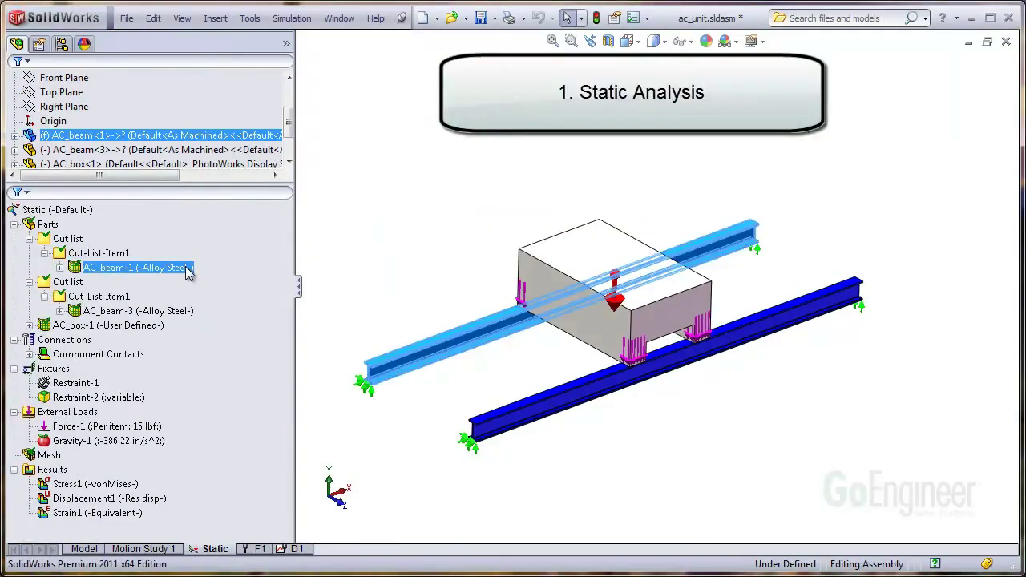
pyautogui.keyDown('ctrl'); pyautogui.click(188, 317); pyautogui.keyUp('ctrl')
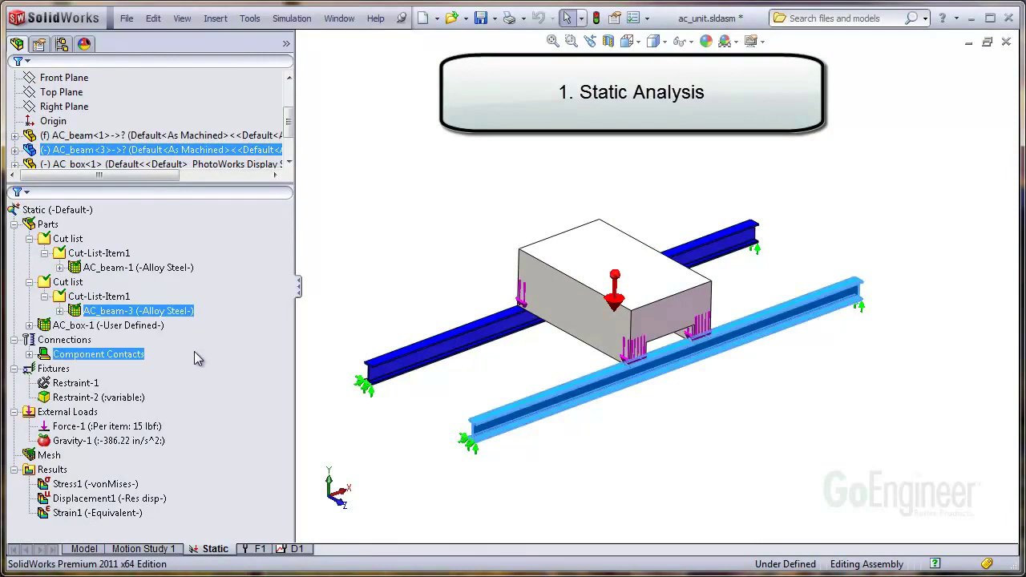
pyautogui.click(89, 388)
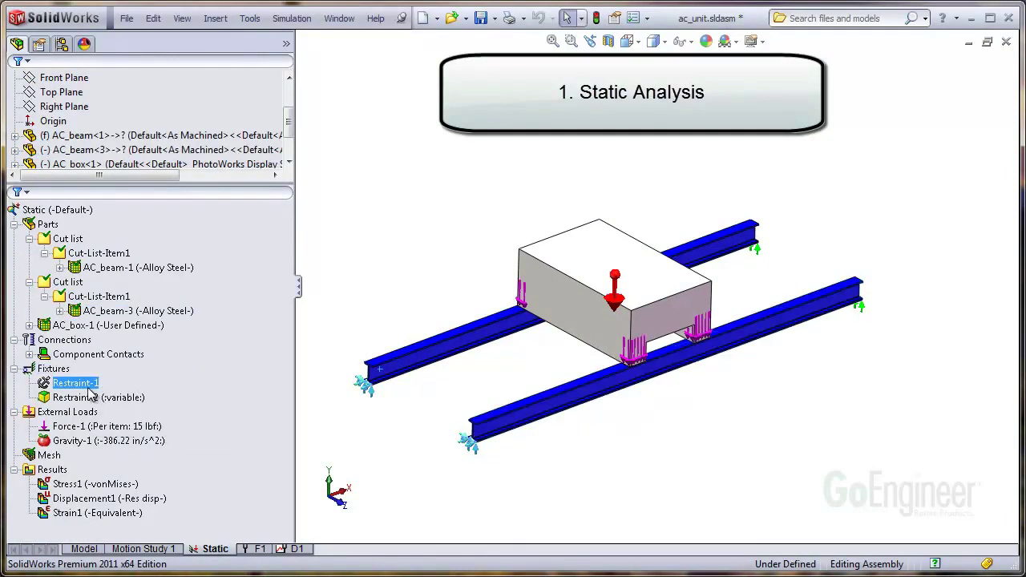
pyautogui.click(90, 396)
pyautogui.rightClick(561, 290)
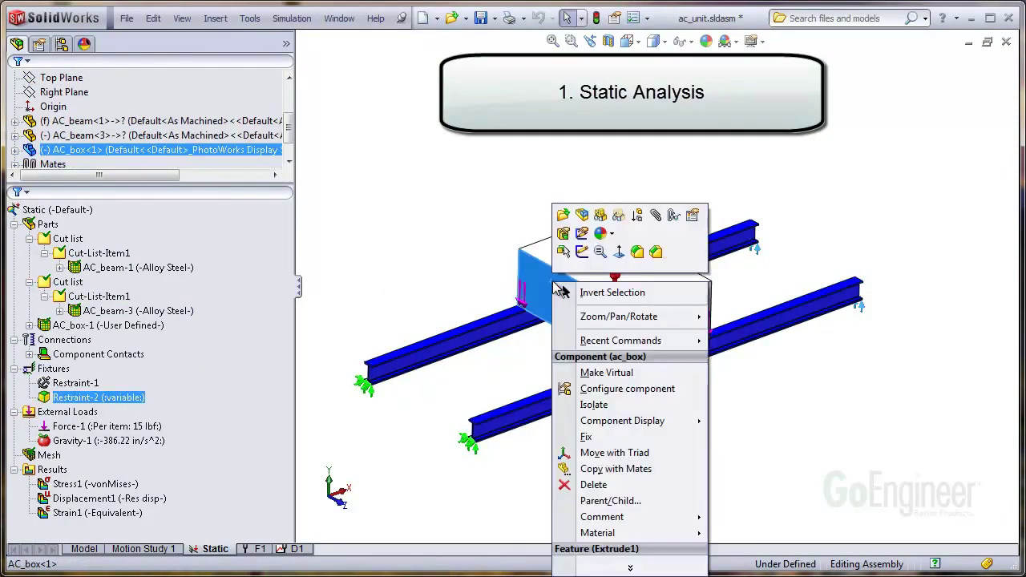
pyautogui.click(601, 217)
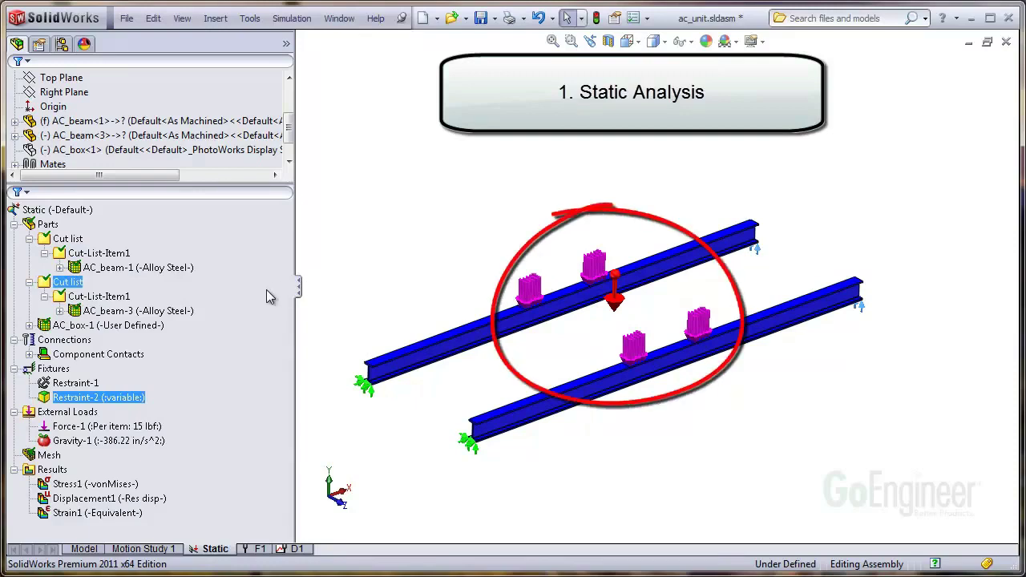
# Review AC_box's User Defined material, with 0.1918 lb/in^3 mass density.
pyautogui.rightClick(126, 326)
pyautogui.click(164, 337)
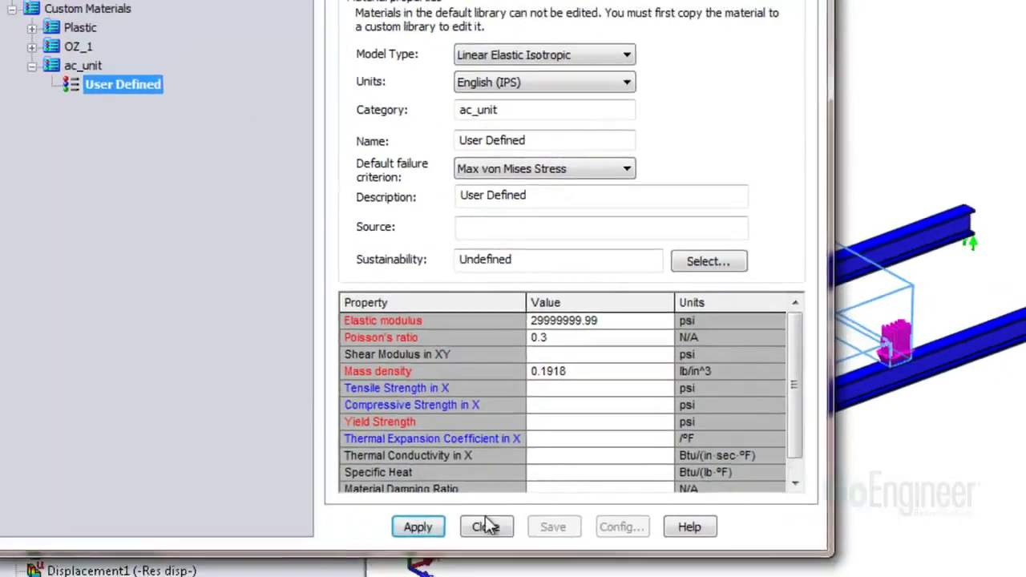
pyautogui.click(585, 575)
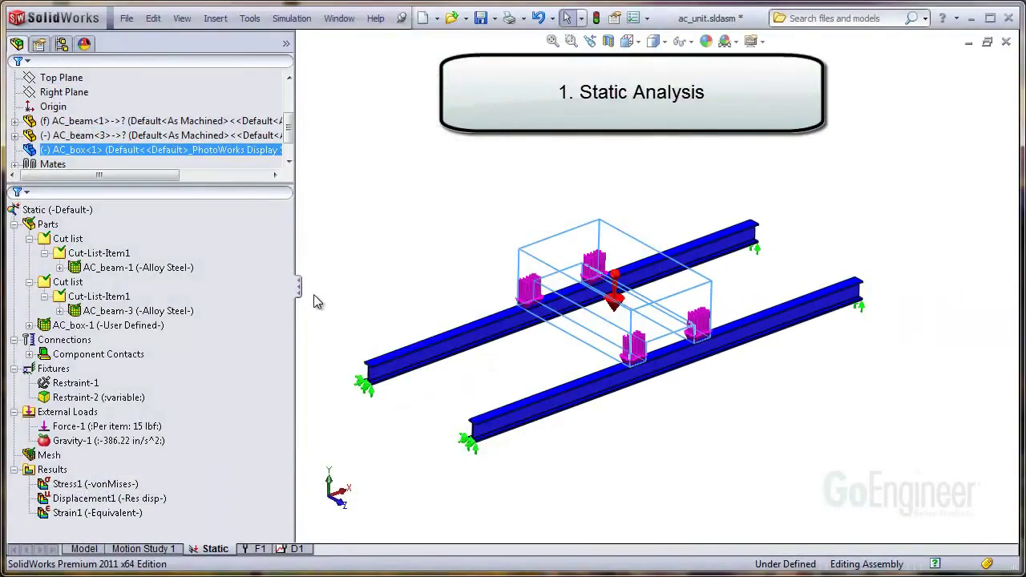
# Show the AC_box enclosure again and check where the 15 lbf force applies.
pyautogui.rightClick(255, 151)
pyautogui.click(300, 109)
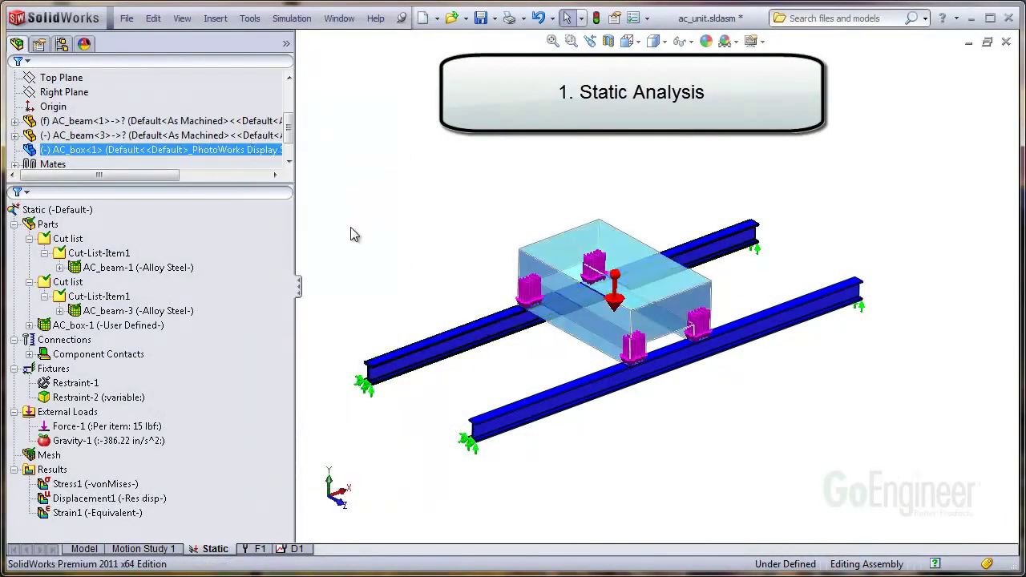
pyautogui.click(319, 284)
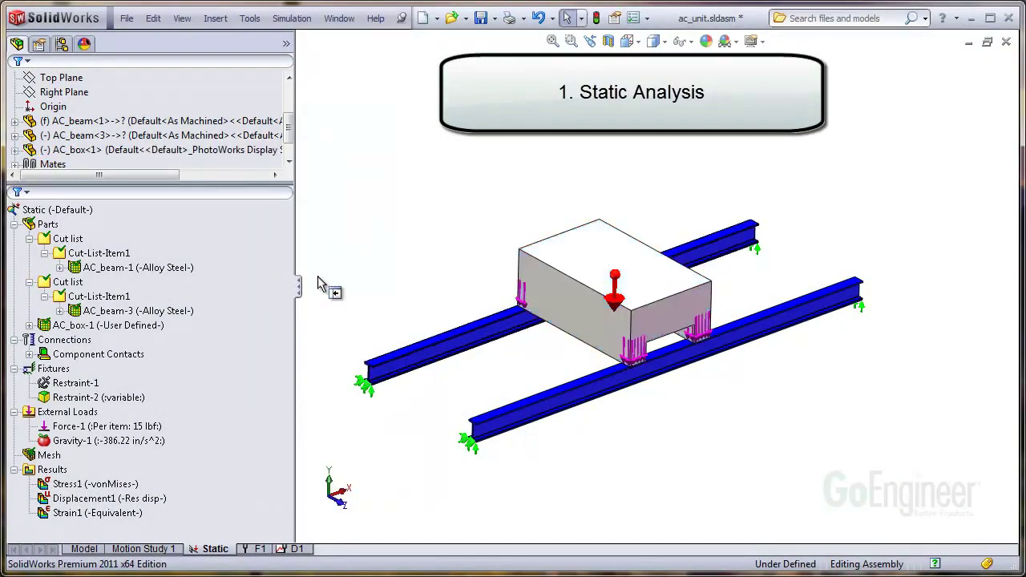
# Review the Gravity-1 load direction in the Static study.
pyautogui.click(152, 442)
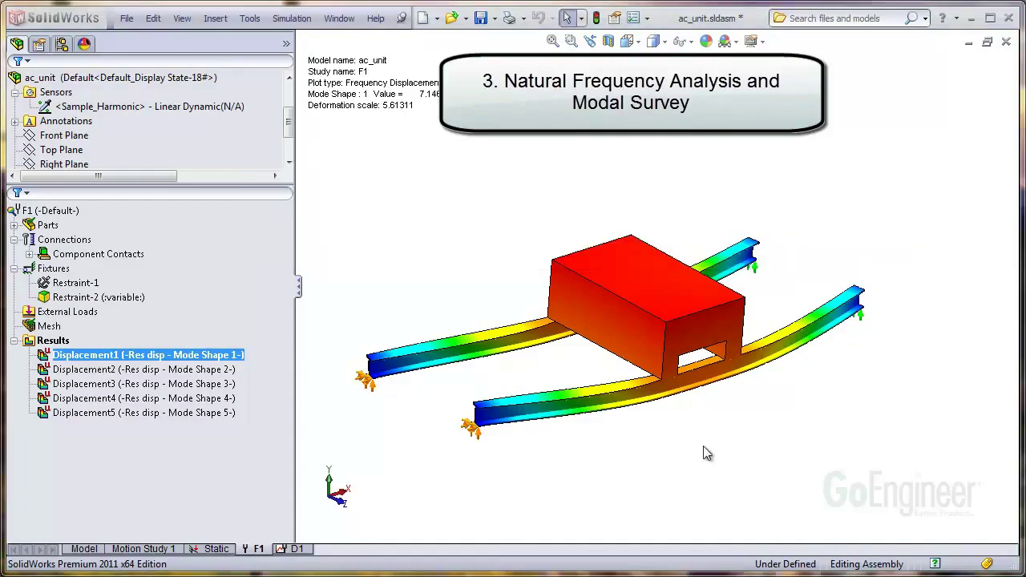
pyautogui.click(56, 341)
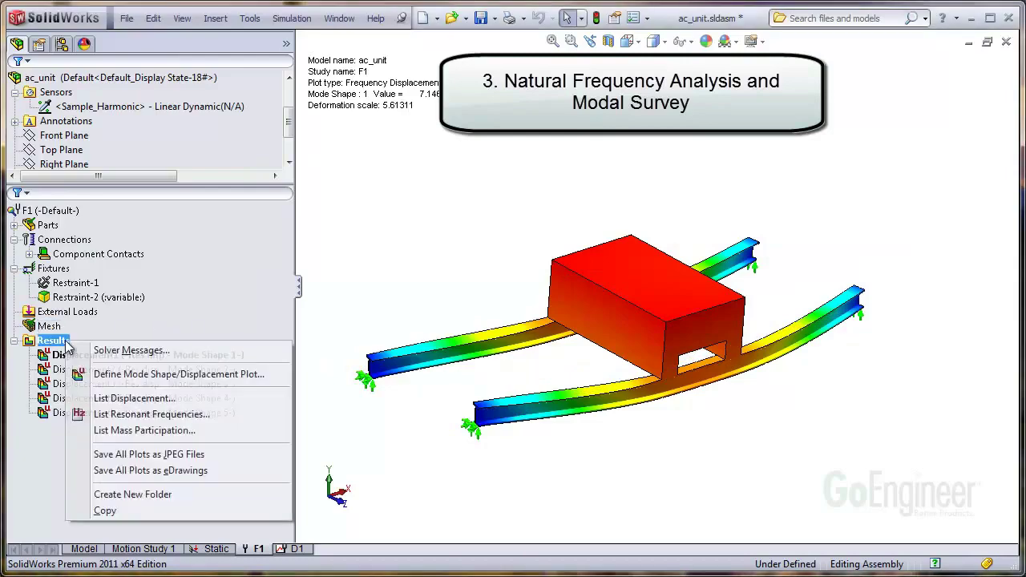
pyautogui.rightClick(68, 342)
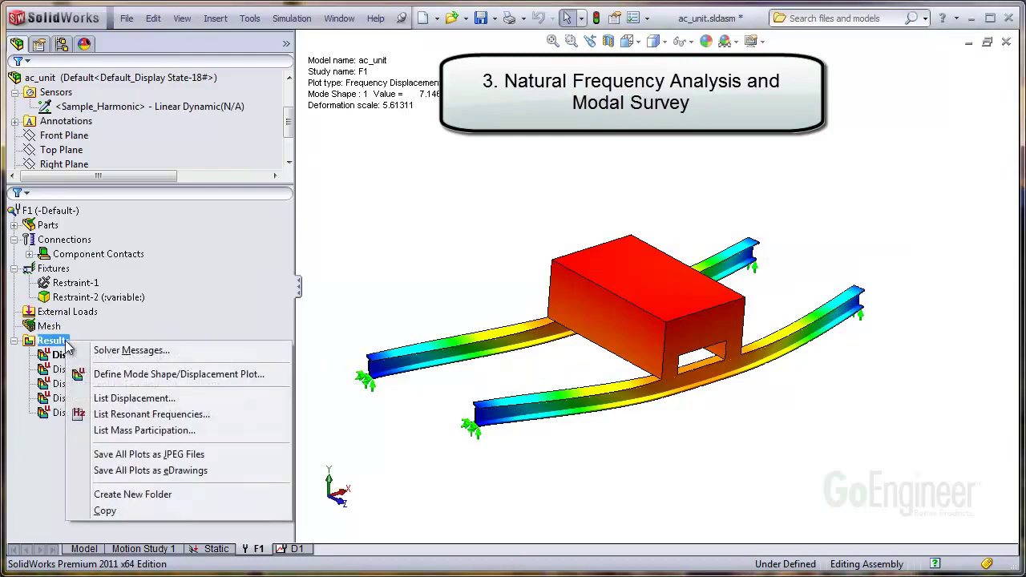
pyautogui.click(179, 414)
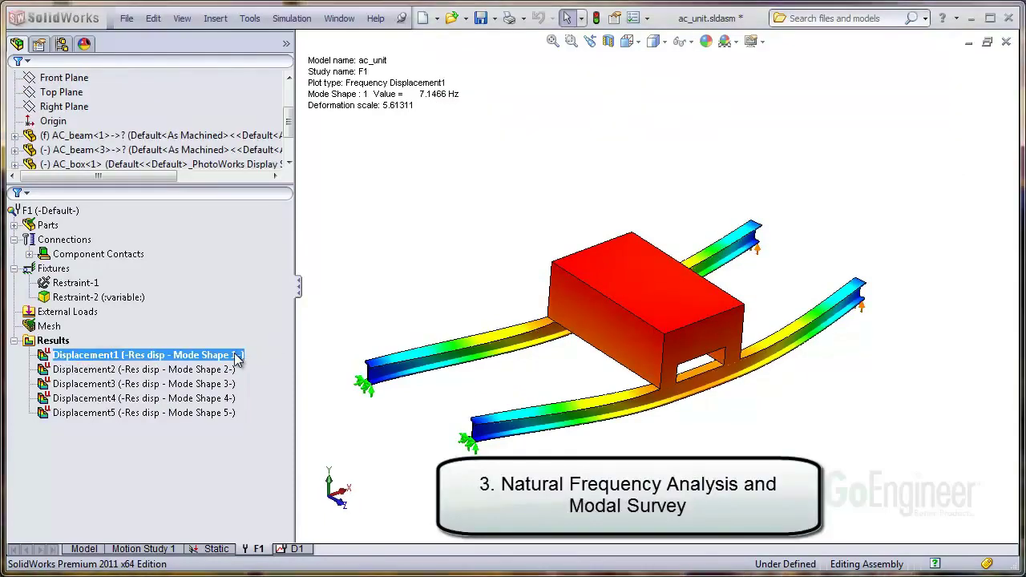
# Animate mode shape 1 at slower speed, then animate mode shape 2 at 15.547 Hz.
pyautogui.rightClick(277, 349)
pyautogui.click(284, 134)
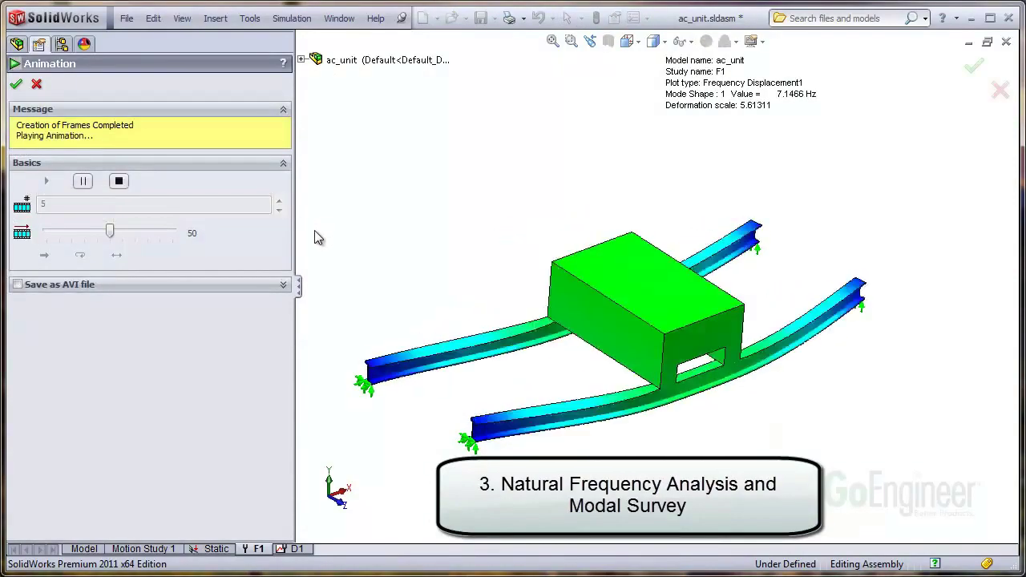
pyautogui.moveTo(110, 231); pyautogui.dragTo(42, 234)
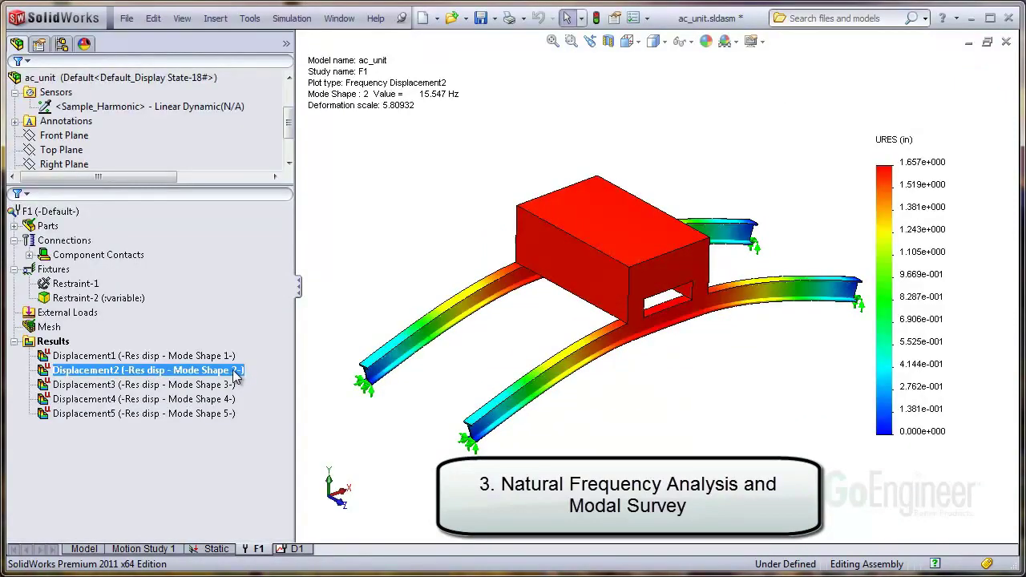
pyautogui.rightClick(235, 370)
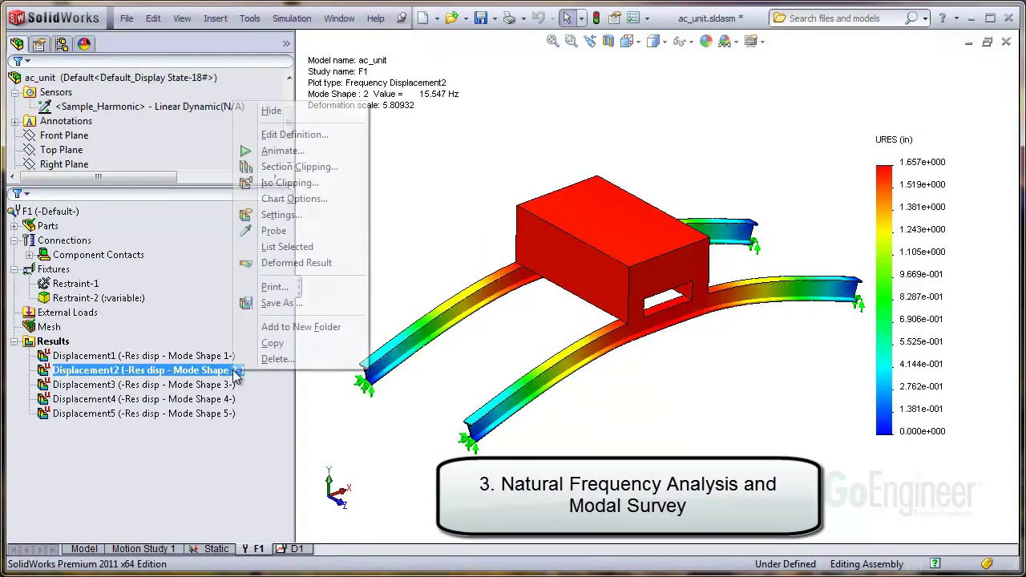
pyautogui.click(277, 151)
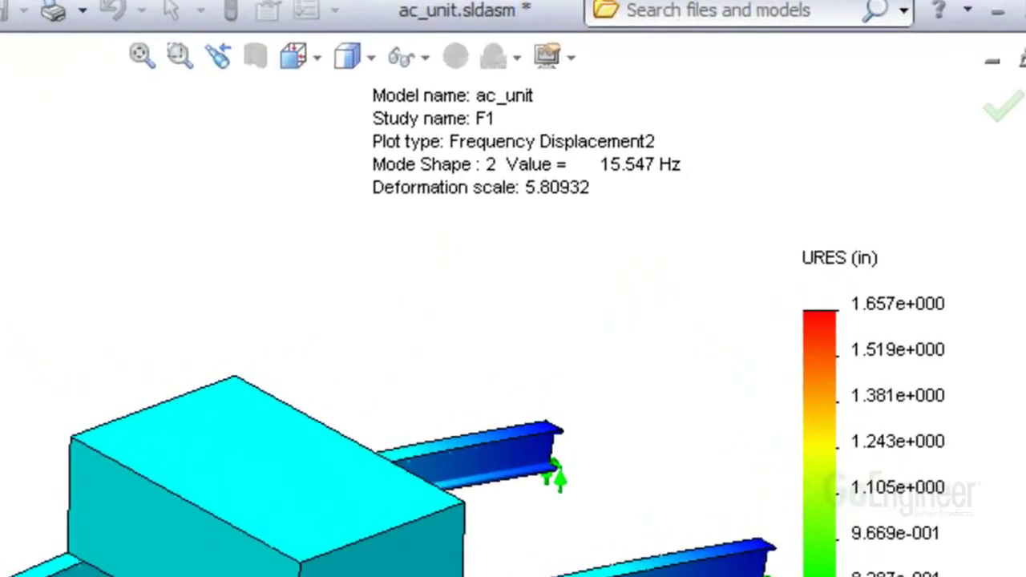
# Animate the third (23.256 Hz) and fourth (68.177 Hz) mode shapes.
pyautogui.rightClick(200, 386)
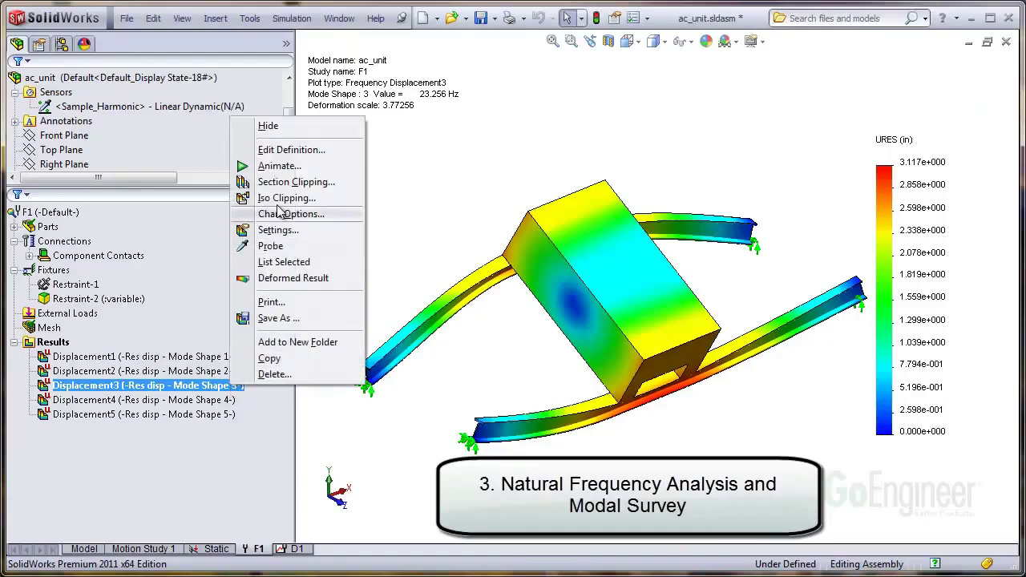
pyautogui.click(286, 165)
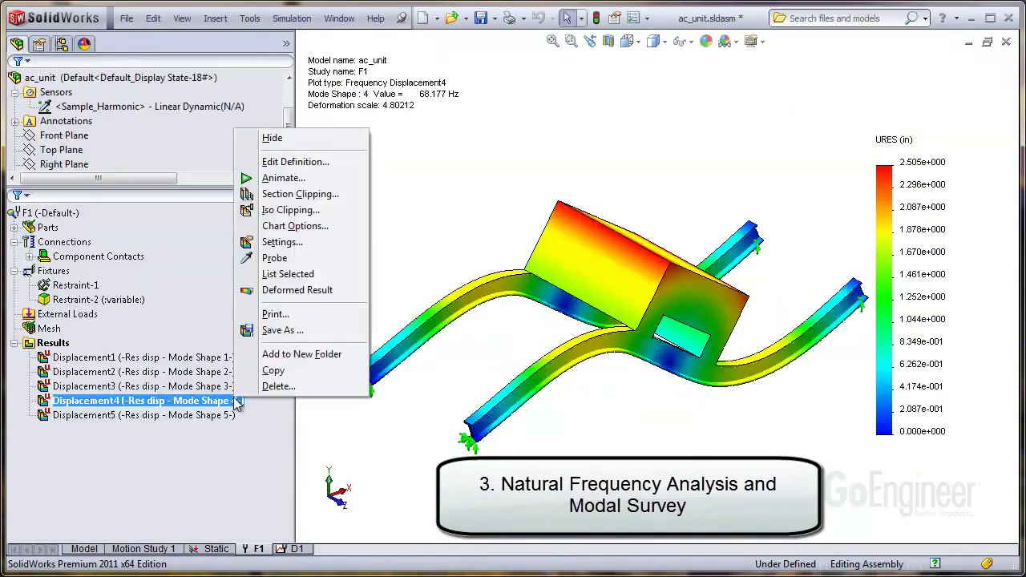
pyautogui.click(290, 176)
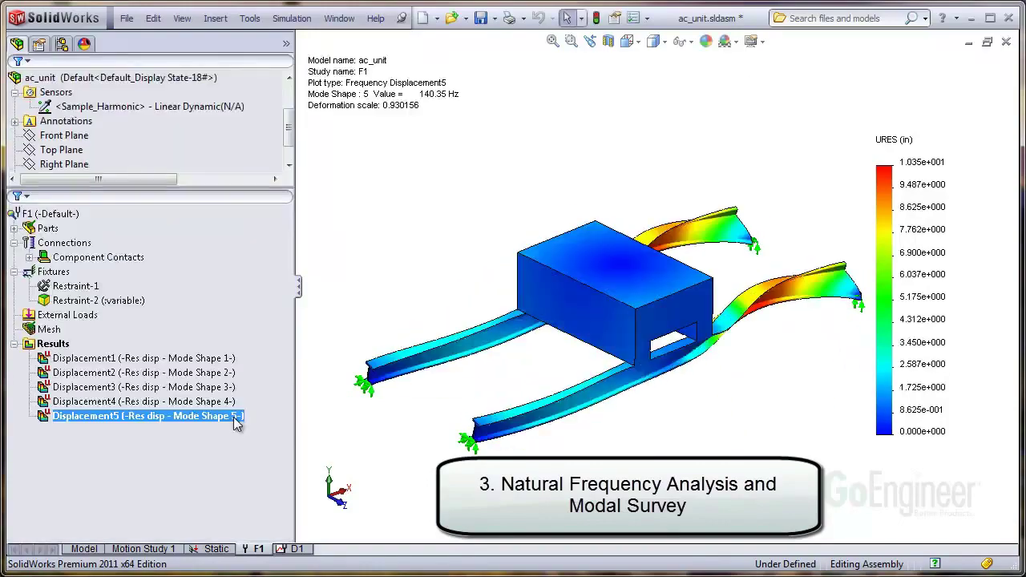
# Animate the fifth mode shape at 140.35 Hz, then stop the animation.
pyautogui.rightClick(231, 416)
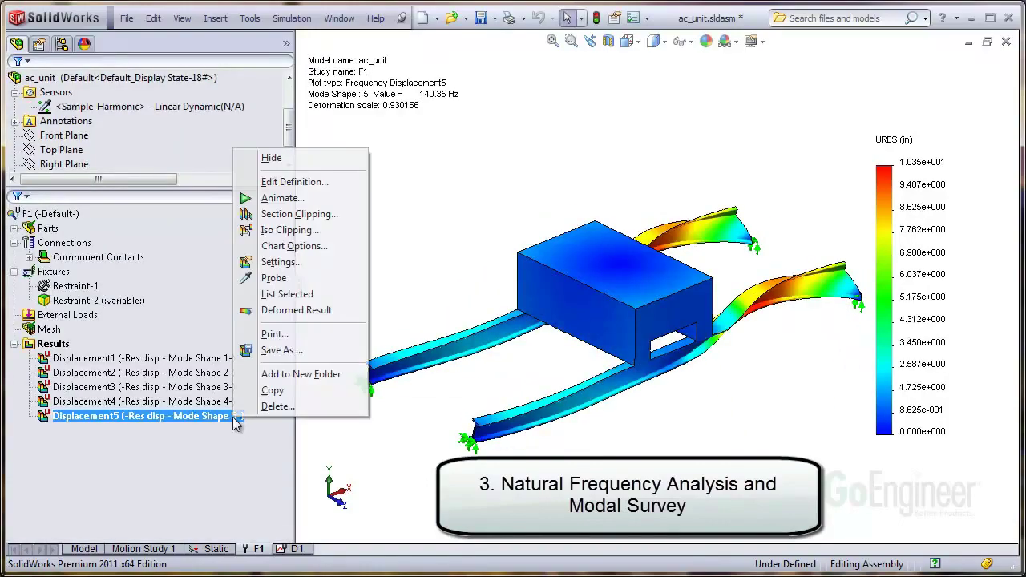
pyautogui.click(296, 202)
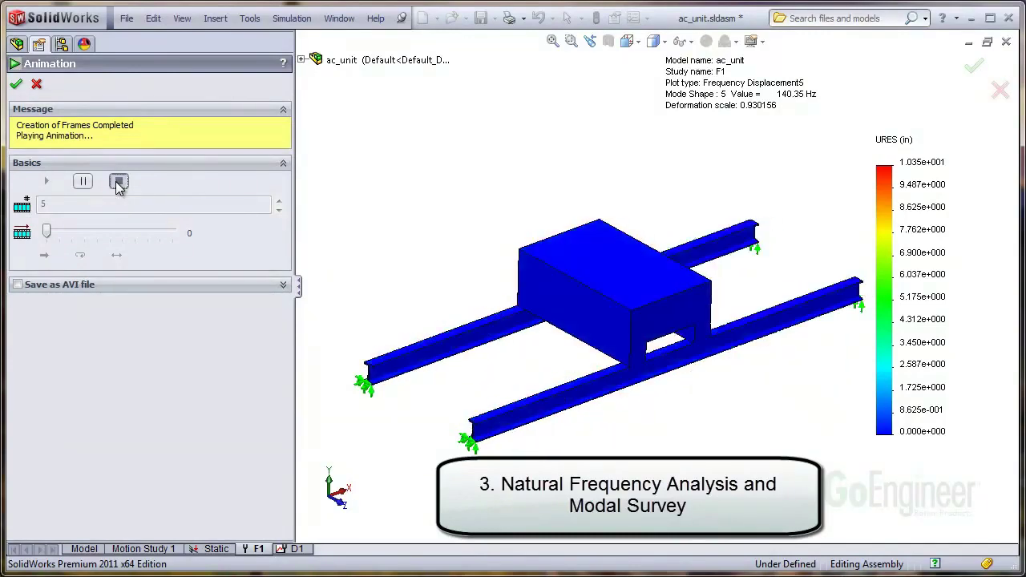
pyautogui.click(118, 182)
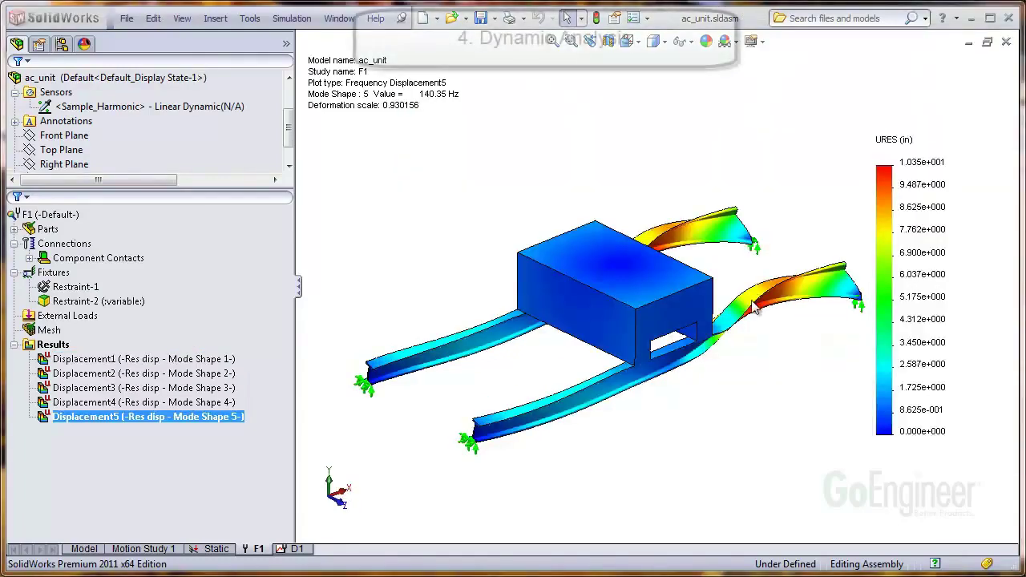
# Copy study F1 into a new Harmonic Analysis study named Dynamic-01 and open it.
pyautogui.click(80, 244)
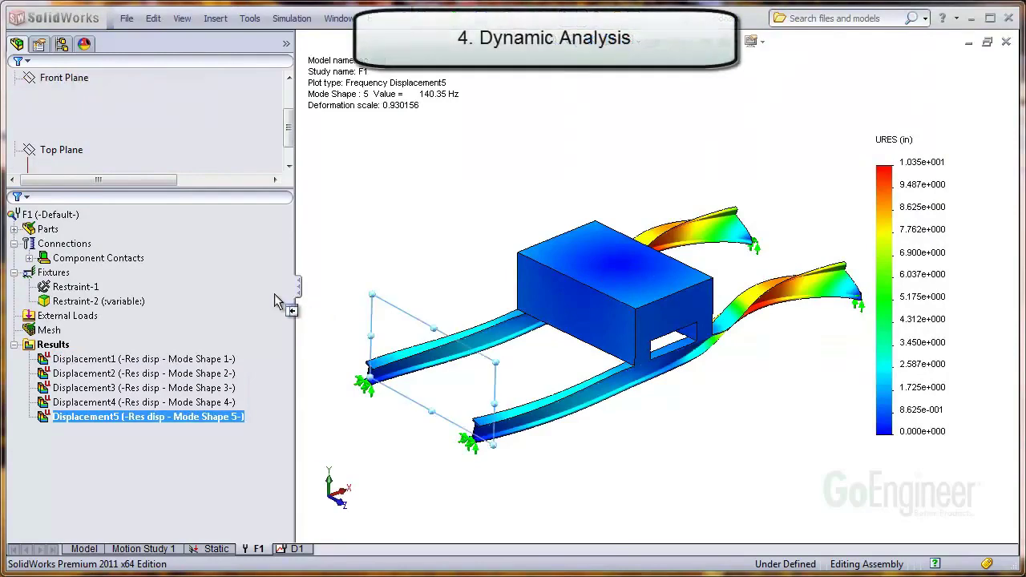
pyautogui.rightClick(72, 216)
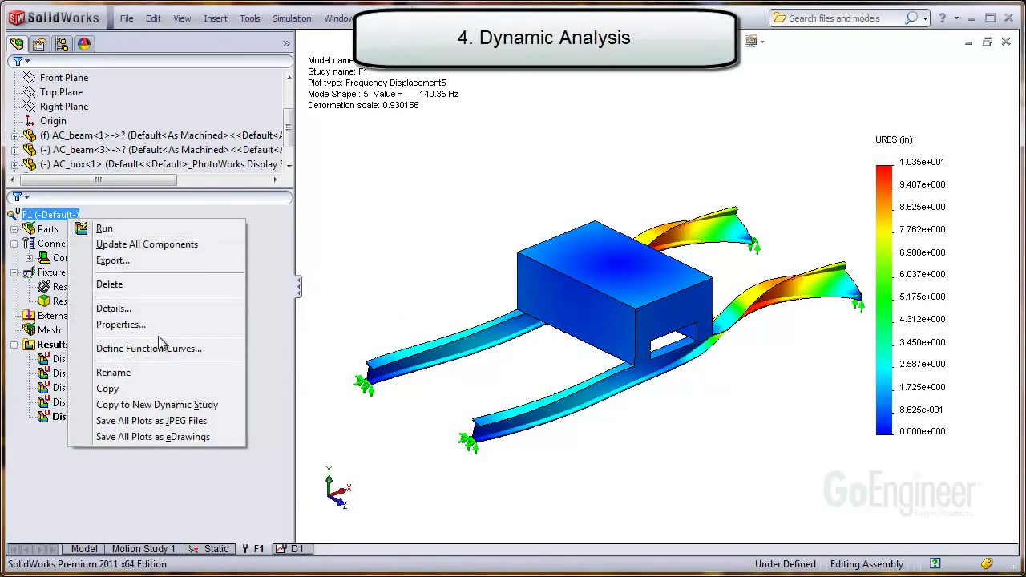
pyautogui.click(157, 405)
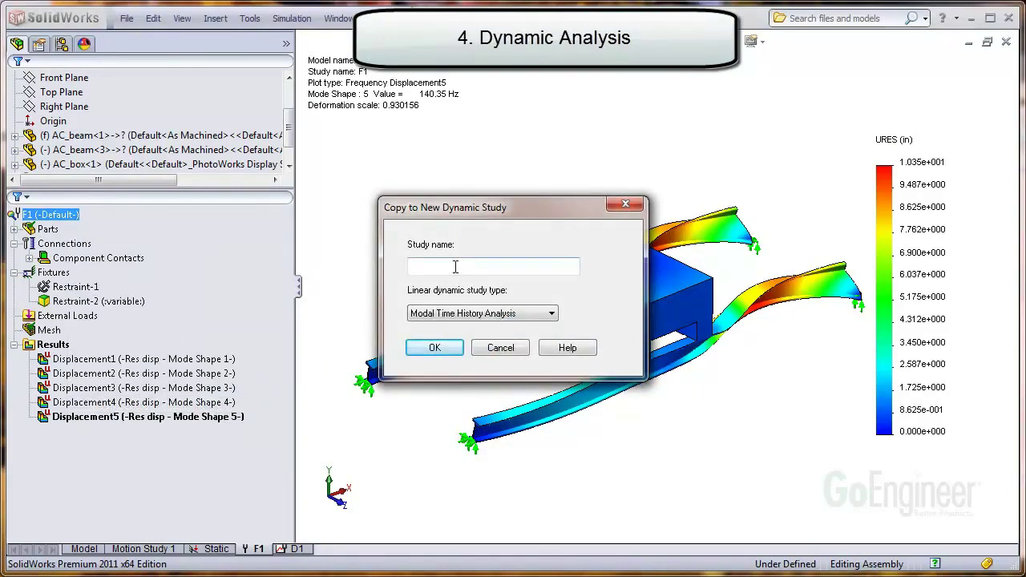
pyautogui.write('Dynamic-01')
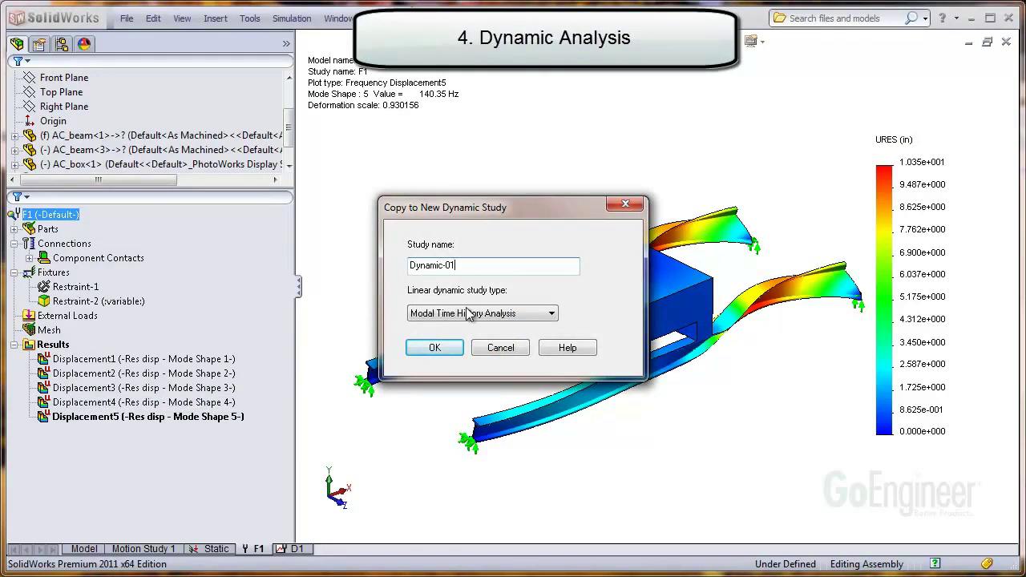
pyautogui.click(472, 314)
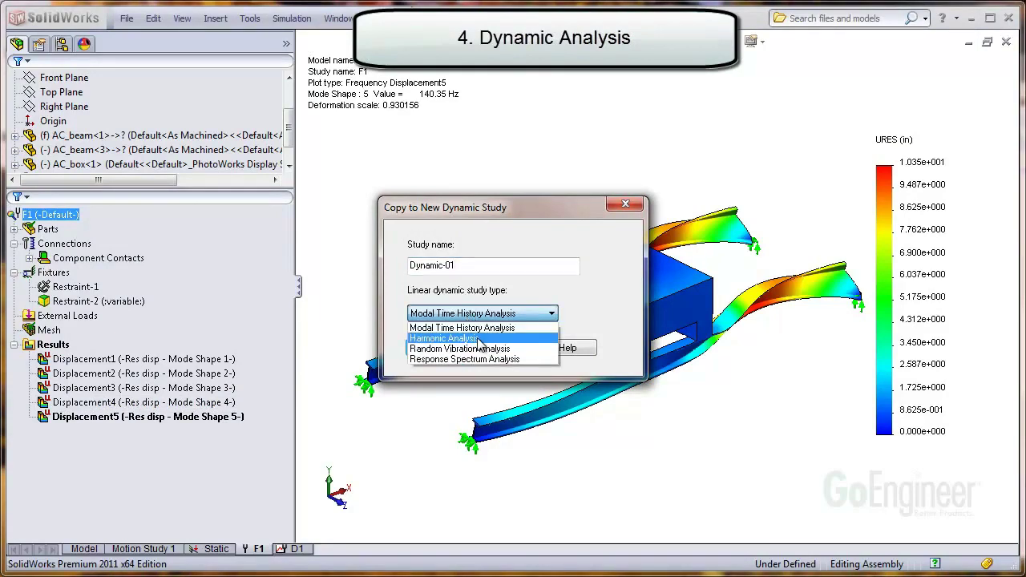
pyautogui.click(479, 338)
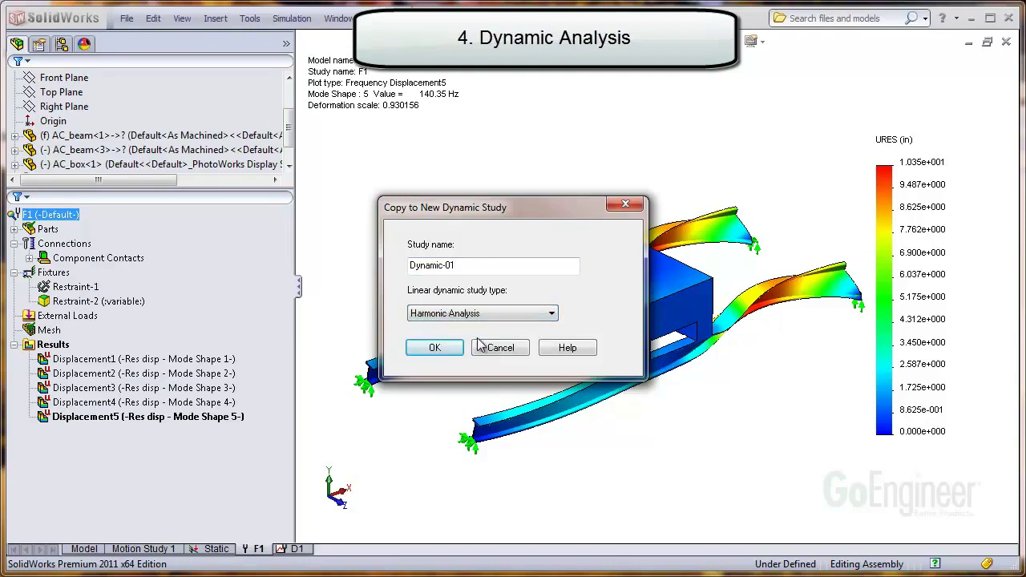
pyautogui.click(433, 348)
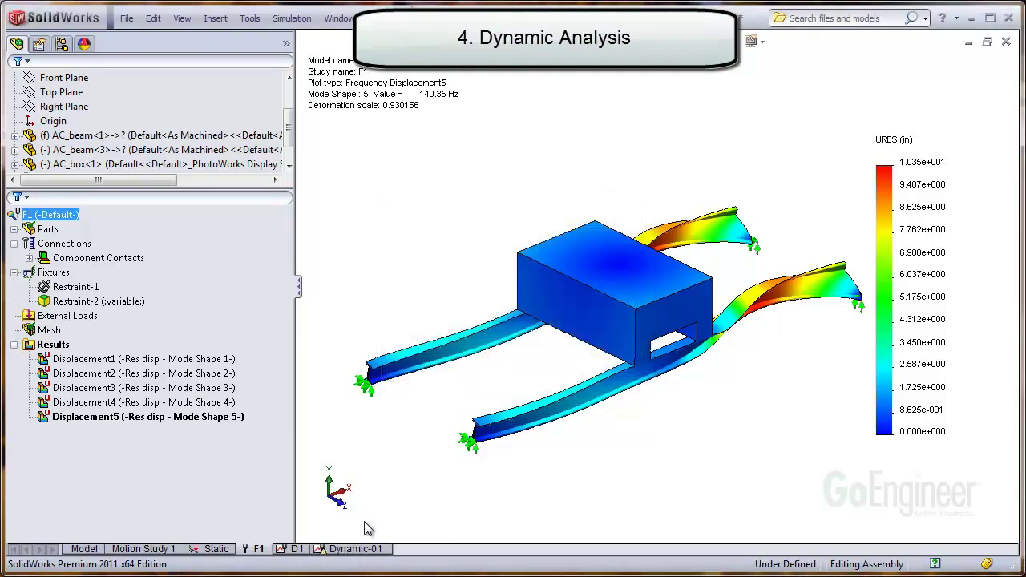
pyautogui.click(361, 552)
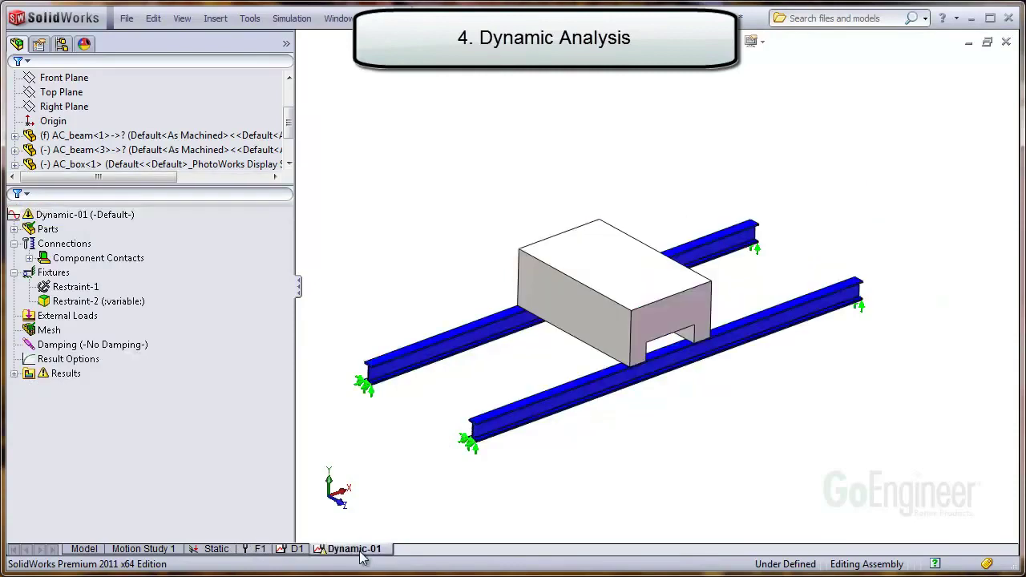
# Set Dynamic-01 to 3 frequencies over 10–20 Hz, reviewing the advanced harmonic options.
pyautogui.rightClick(112, 215)
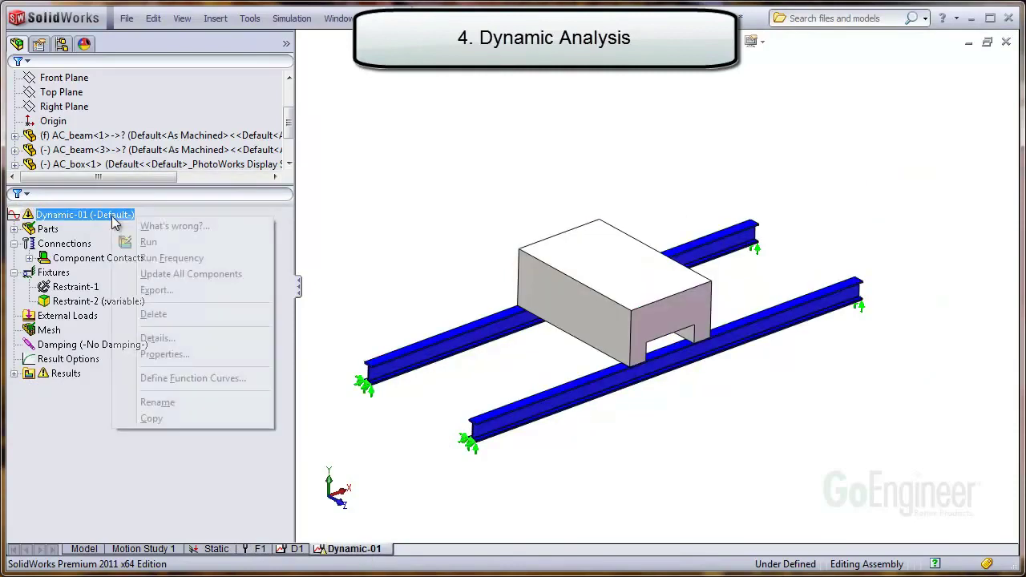
pyautogui.click(165, 354)
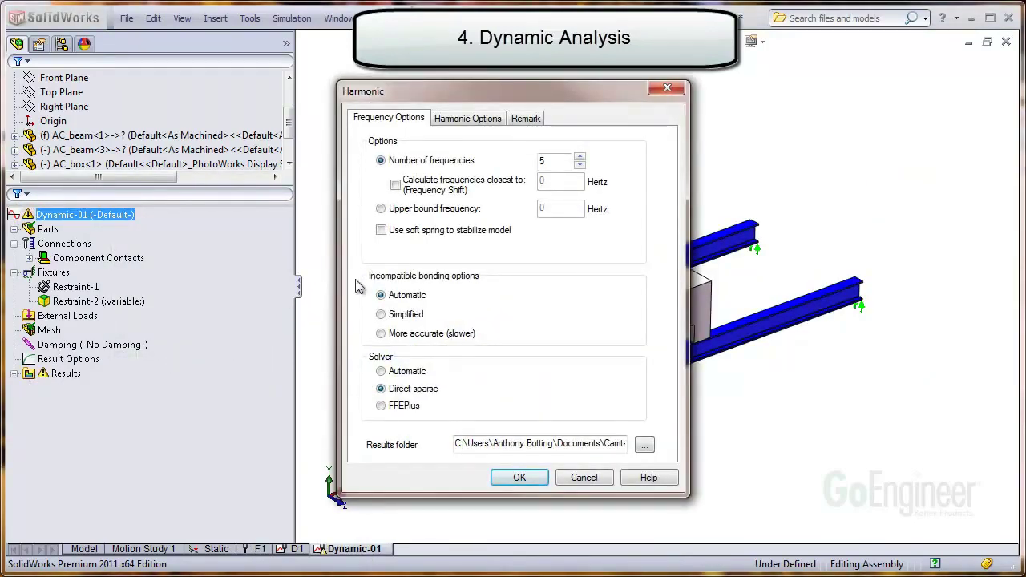
pyautogui.click(580, 165)
pyautogui.click(580, 165)
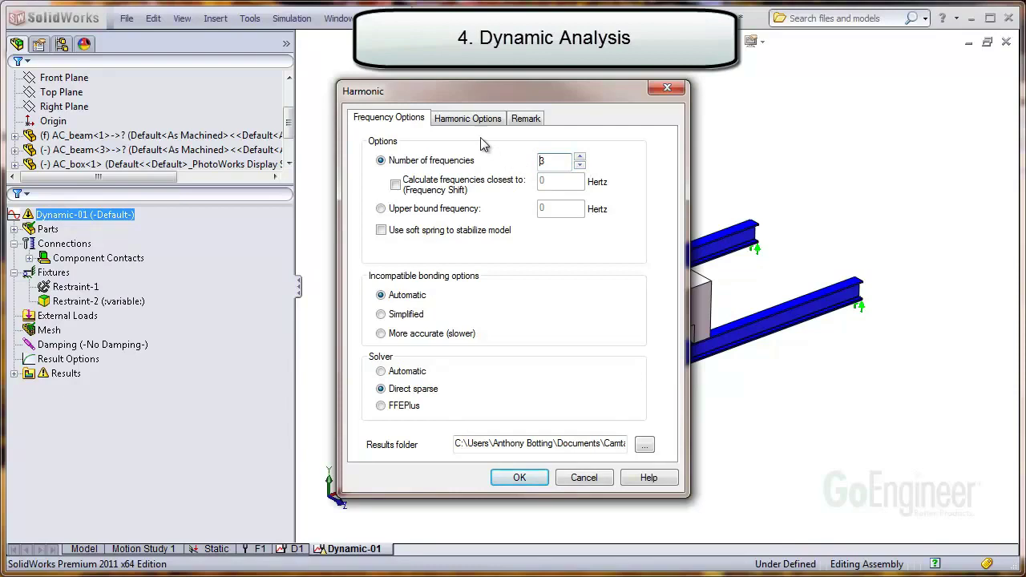
pyautogui.click(465, 121)
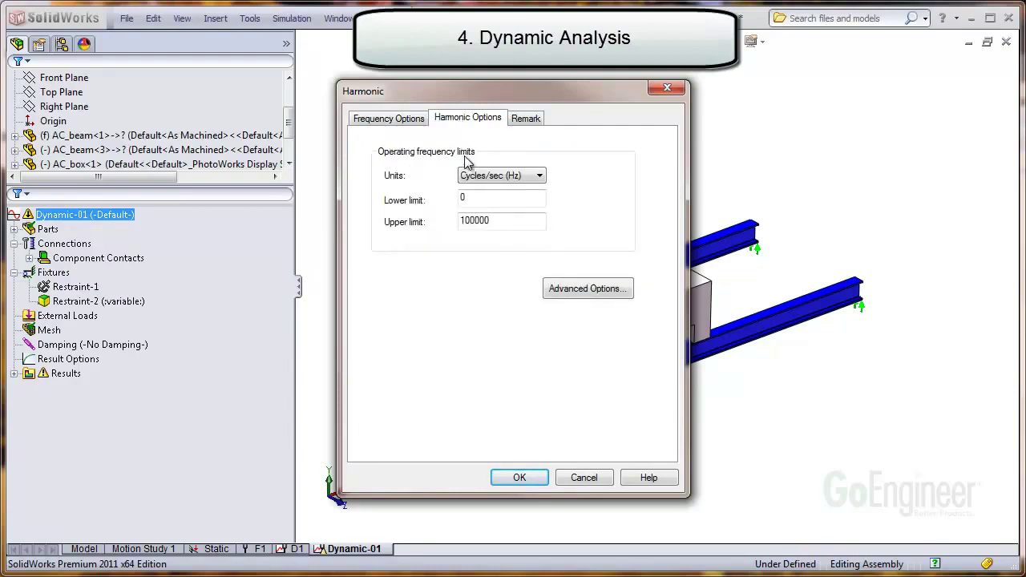
pyautogui.doubleClick(462, 199)
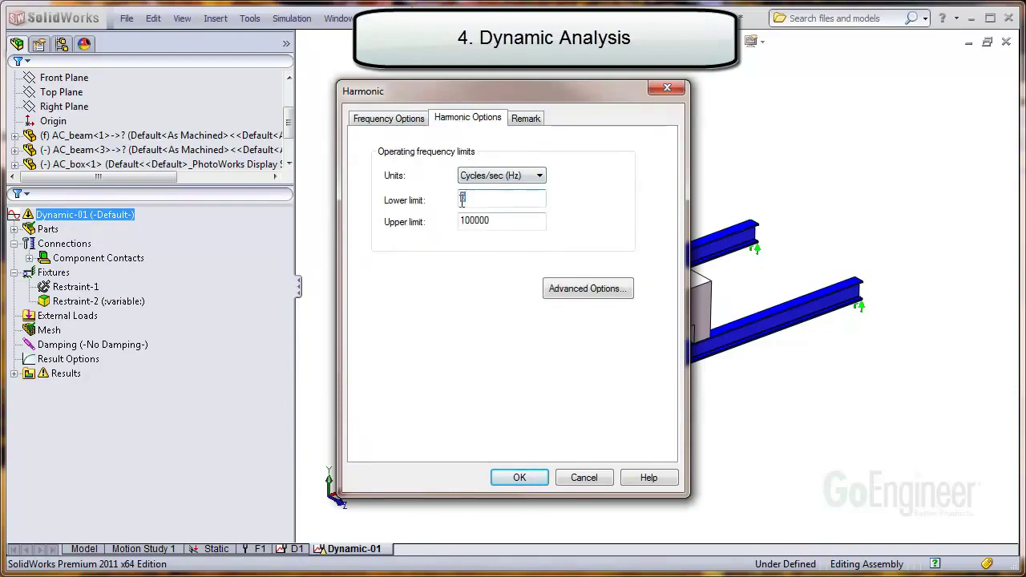
pyautogui.write('10')
pyautogui.moveTo(488, 222); pyautogui.dragTo(451, 224)
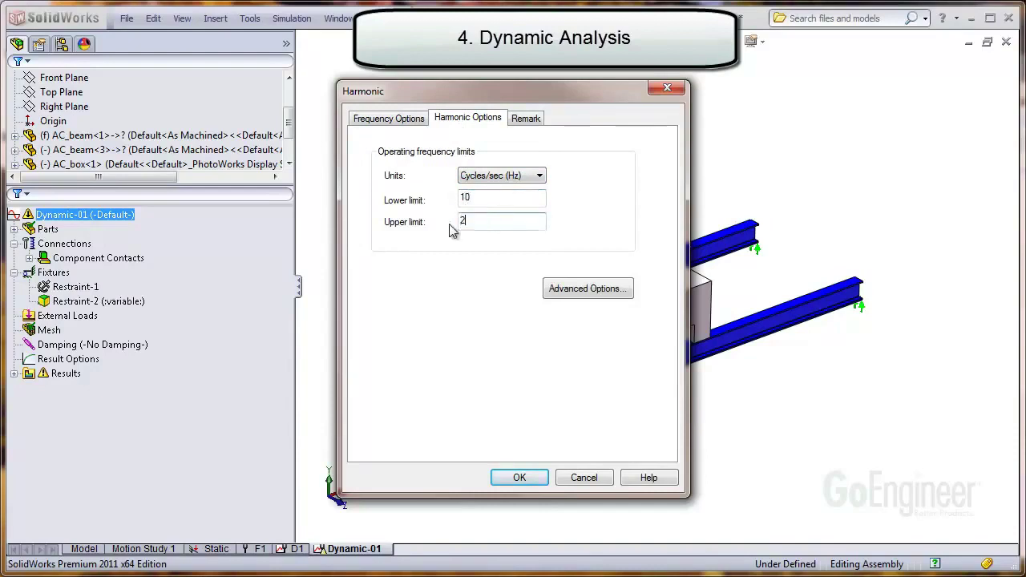
pyautogui.write('0')
pyautogui.click(571, 292)
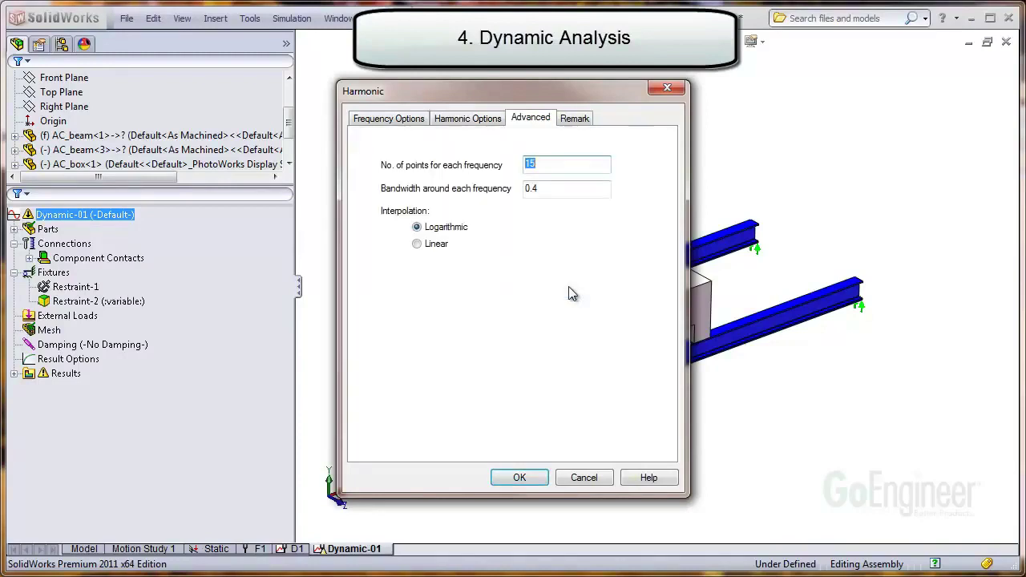
pyautogui.click(566, 282)
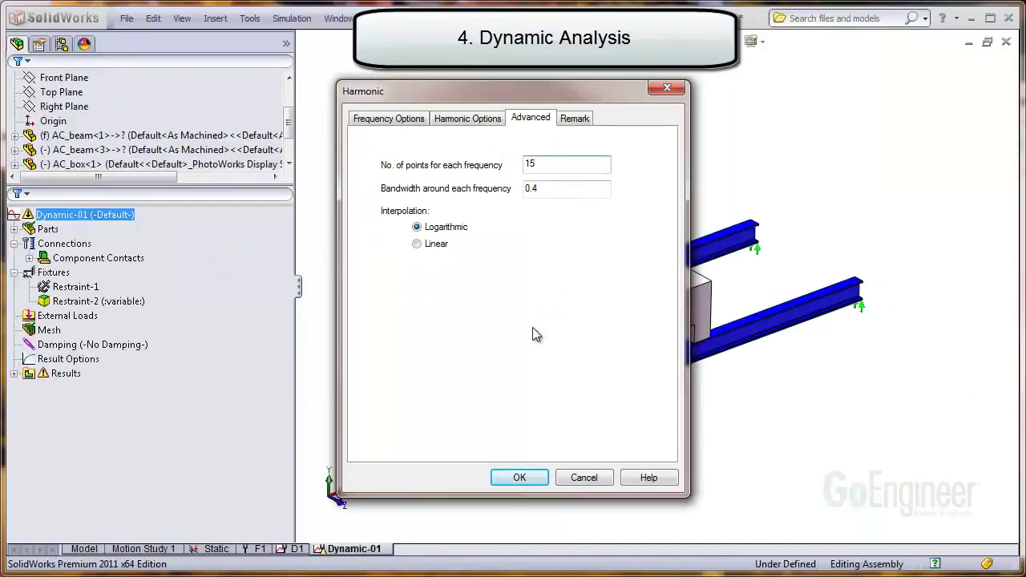
pyautogui.click(519, 479)
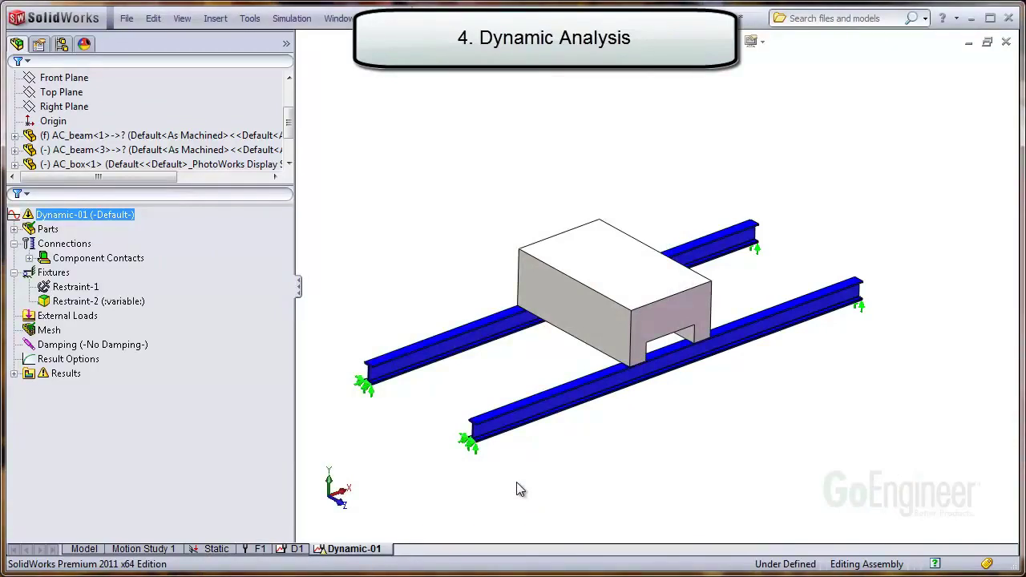
# Define modal damping with a 0.020 damping ratio for modes 1 to 3.
pyautogui.click(214, 318)
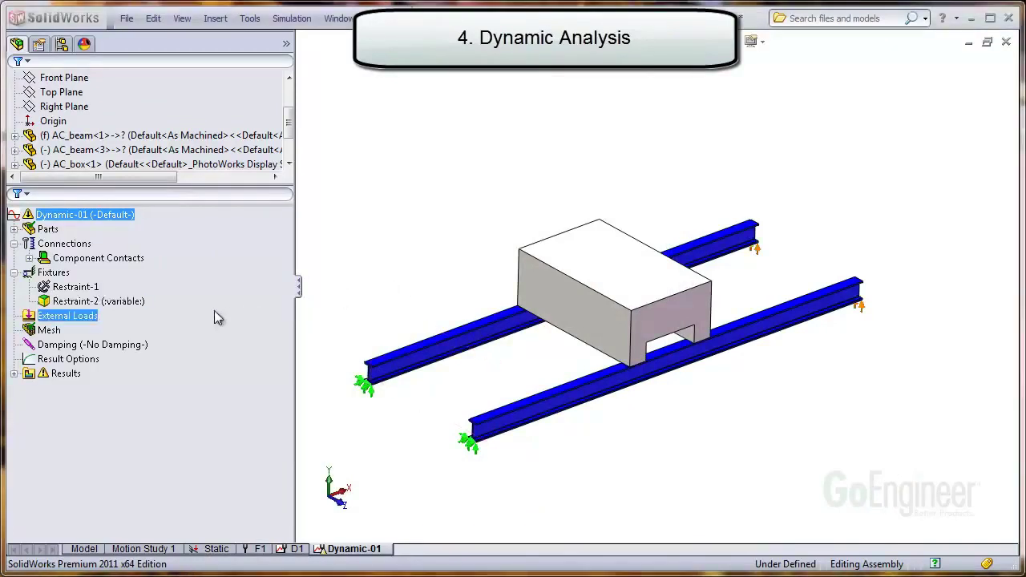
pyautogui.click(119, 344)
pyautogui.rightClick(119, 345)
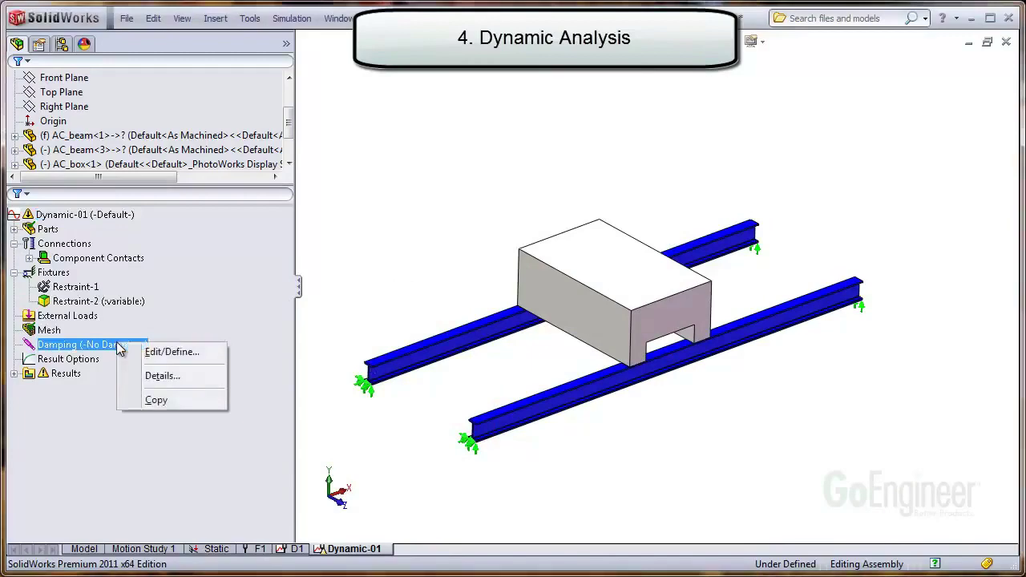
pyautogui.click(167, 348)
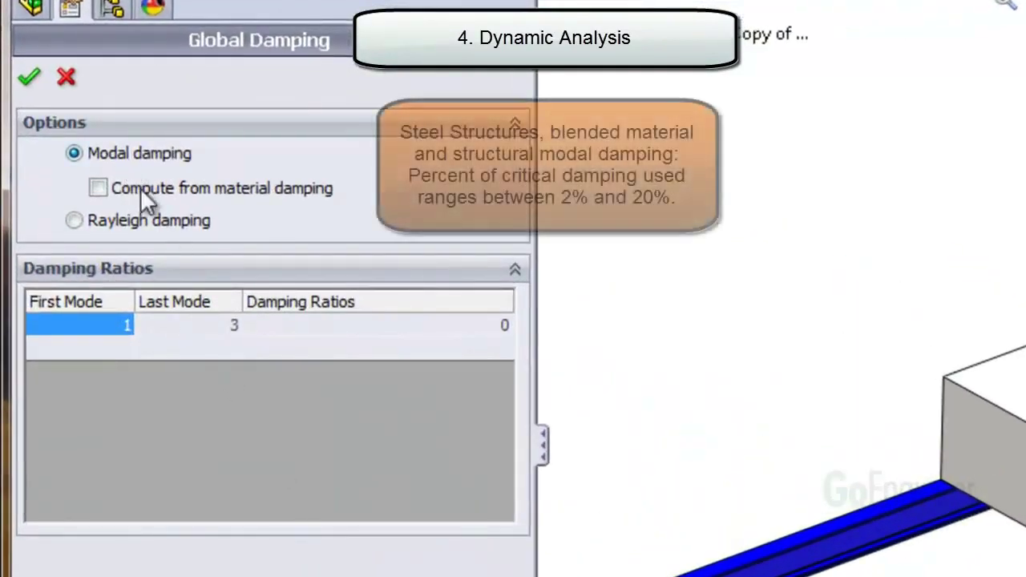
pyautogui.click(312, 329)
pyautogui.click(314, 330)
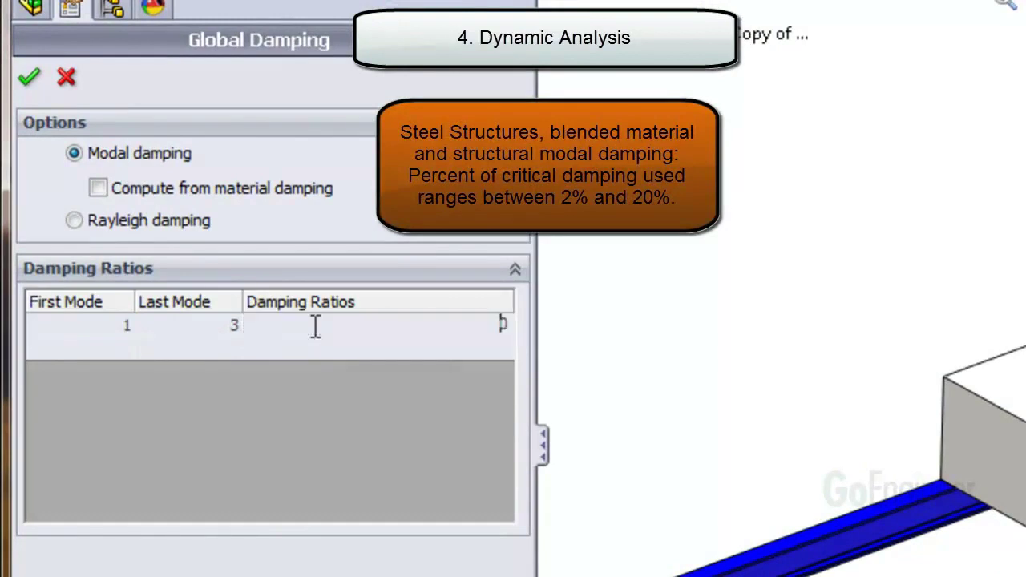
pyautogui.write('.020')
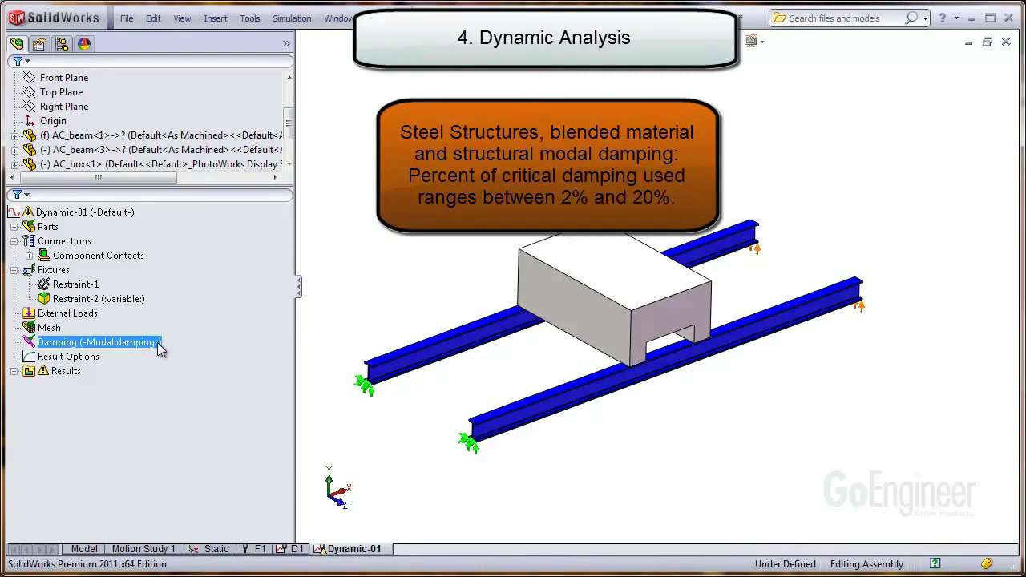
# Hide AC_box and select the four contact faces on the two beams.
pyautogui.rightClick(557, 244)
pyautogui.click(591, 210)
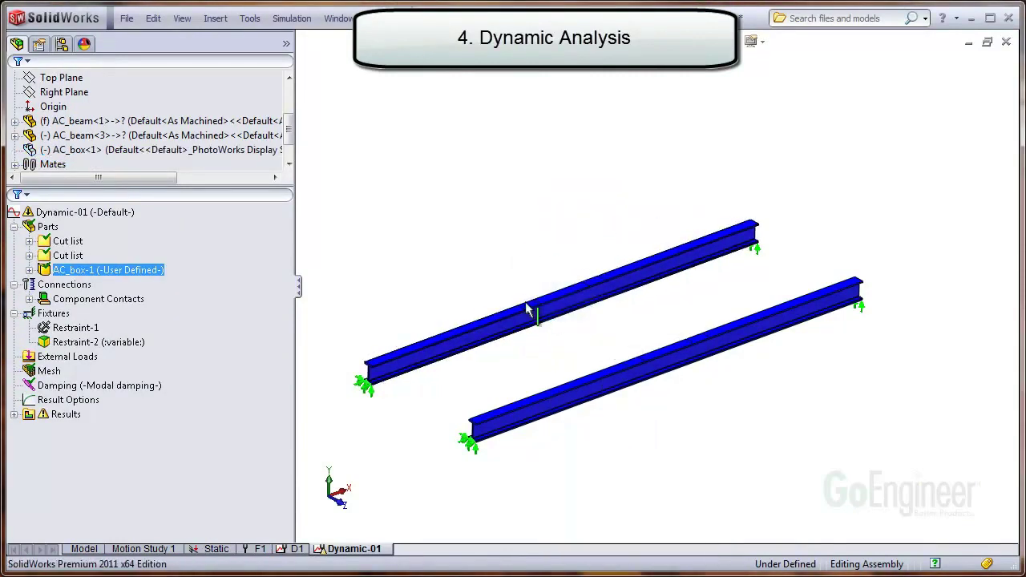
pyautogui.click(529, 305)
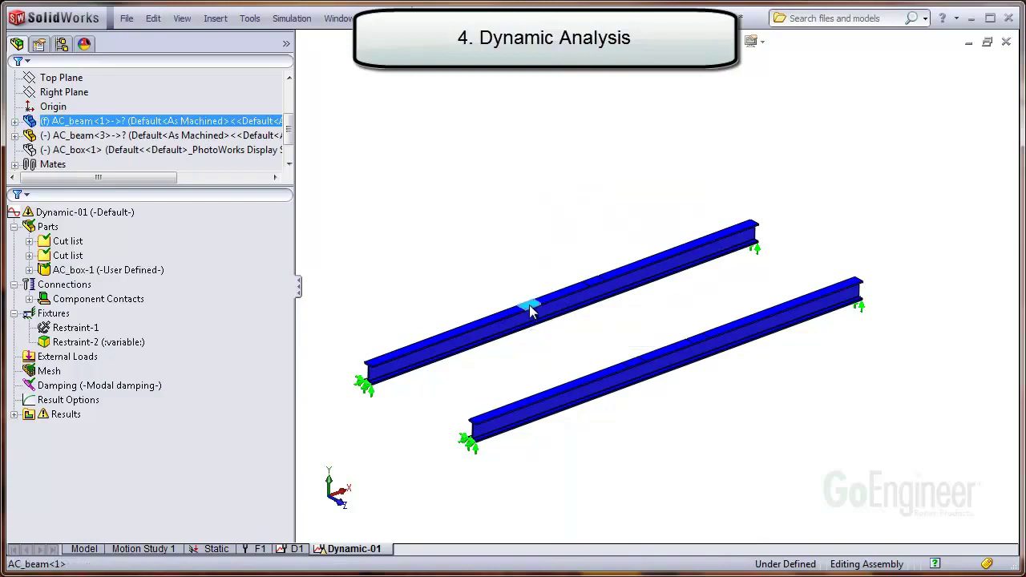
pyautogui.keyDown('ctrl'); pyautogui.click(599, 281); pyautogui.keyUp('ctrl')
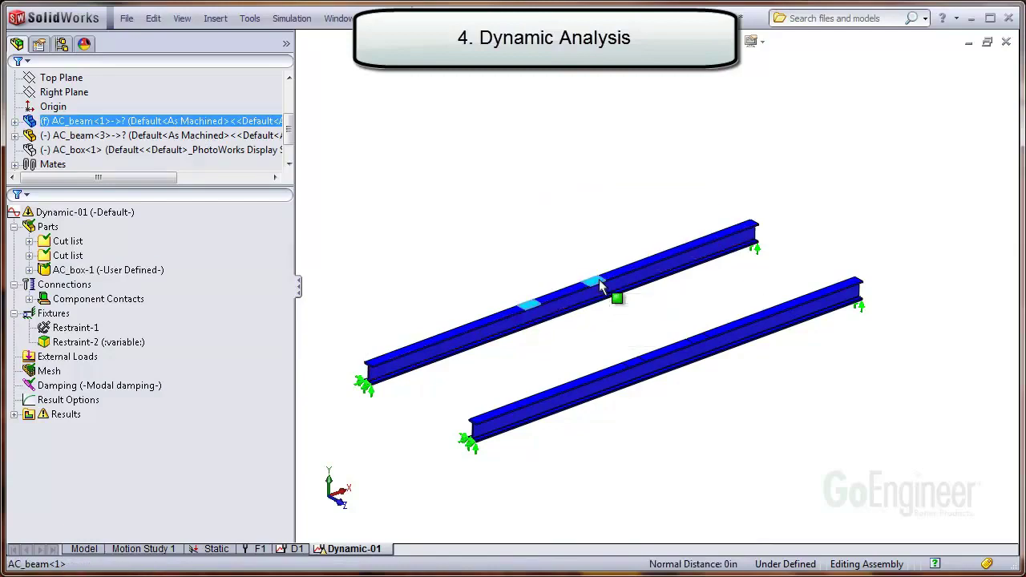
pyautogui.keyDown('ctrl'); pyautogui.click(694, 335); pyautogui.keyUp('ctrl')
# Apply a 15 lbf force to those faces, varying with frequency by curve.
pyautogui.rightClick(94, 361)
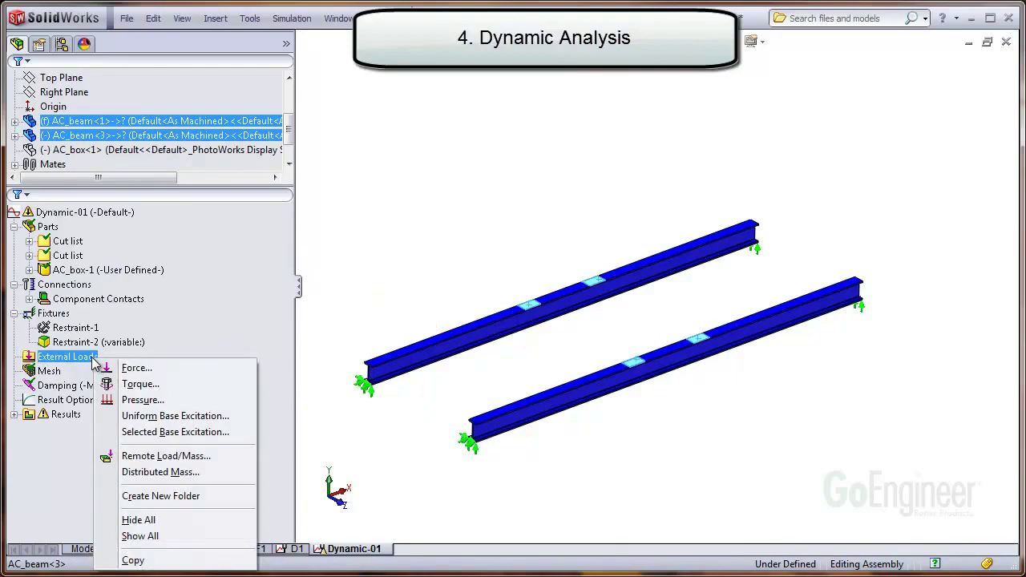
pyautogui.click(155, 368)
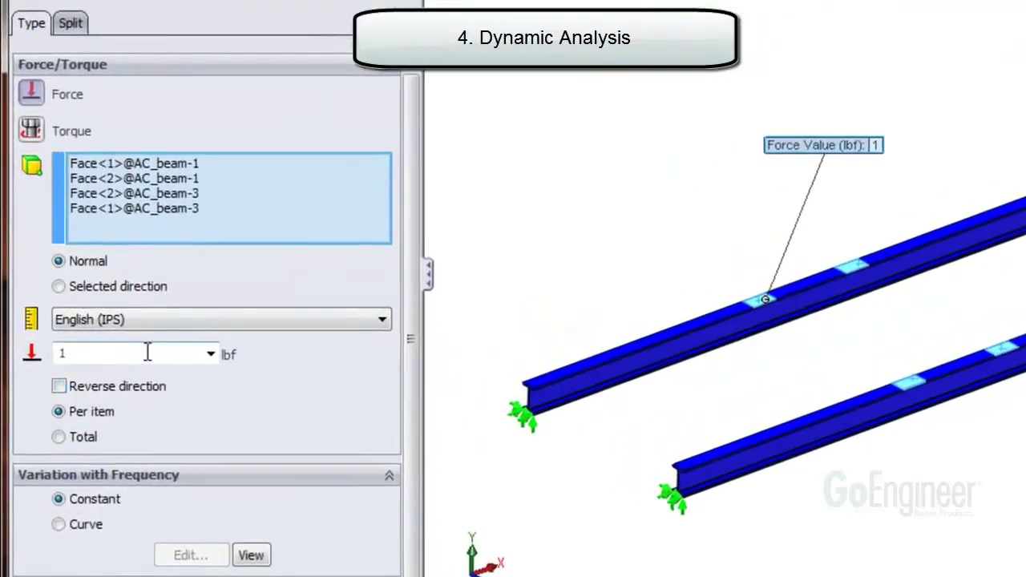
pyautogui.click(146, 353)
pyautogui.write('15')
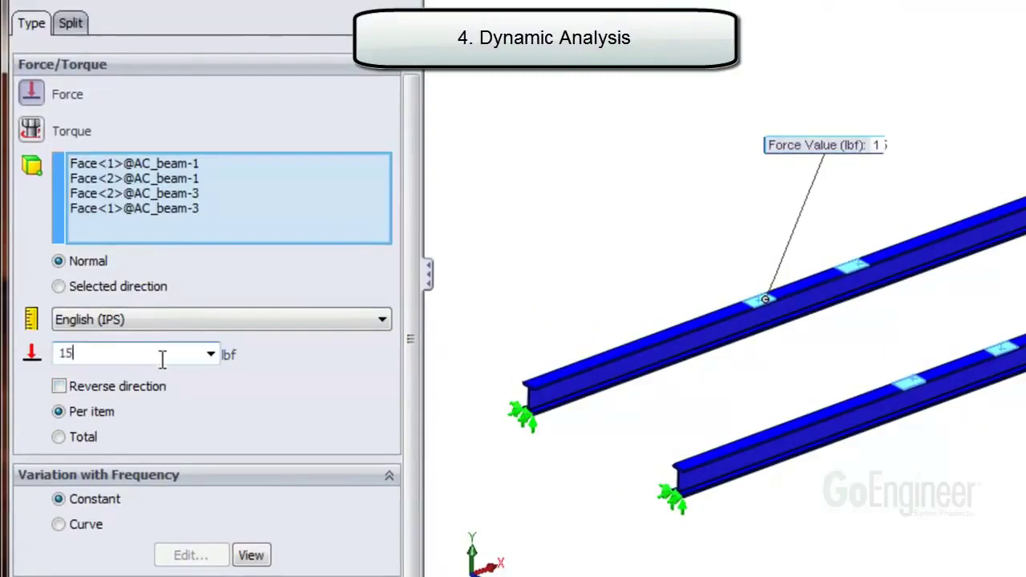
pyautogui.click(94, 529)
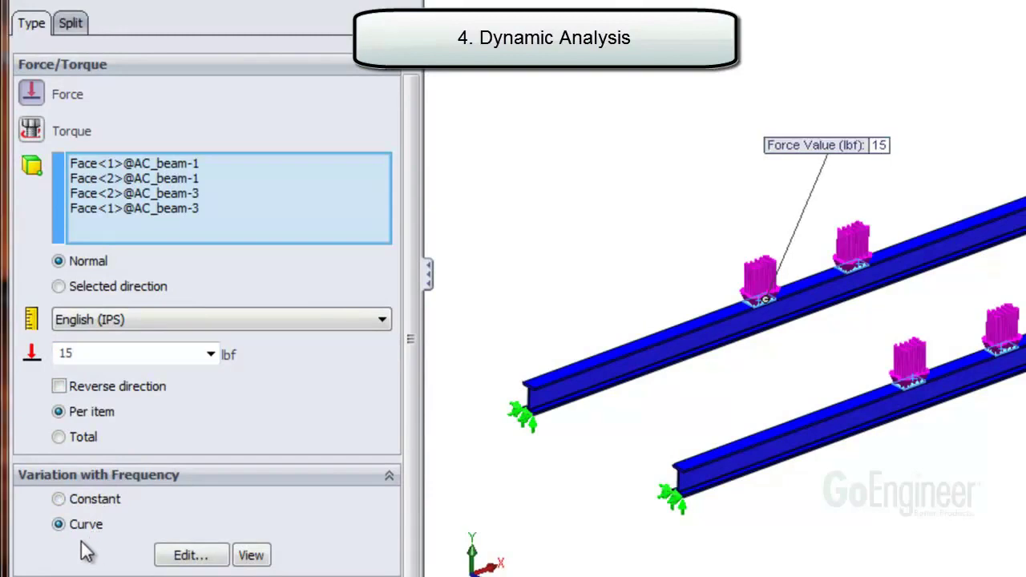
# In the frequency curve editor, set the units to Hz and enter the first point (10 Hz, 0).
pyautogui.click(186, 555)
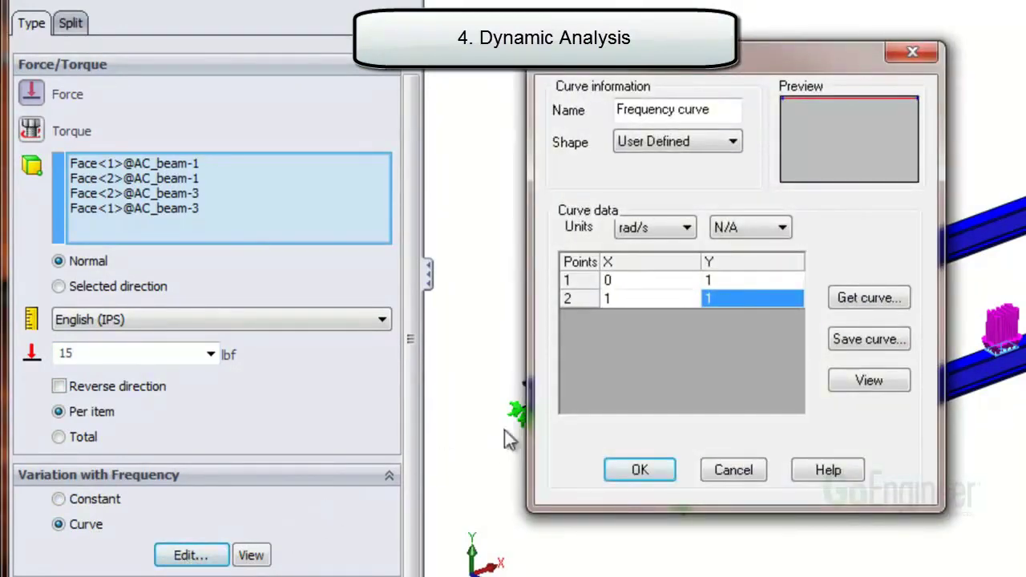
pyautogui.click(685, 228)
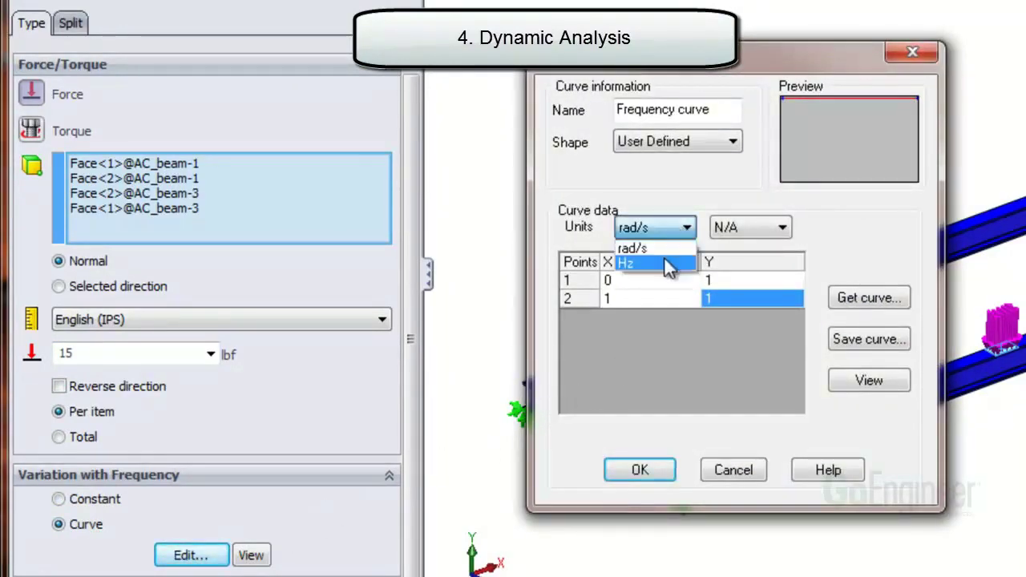
pyautogui.click(664, 263)
pyautogui.click(663, 281)
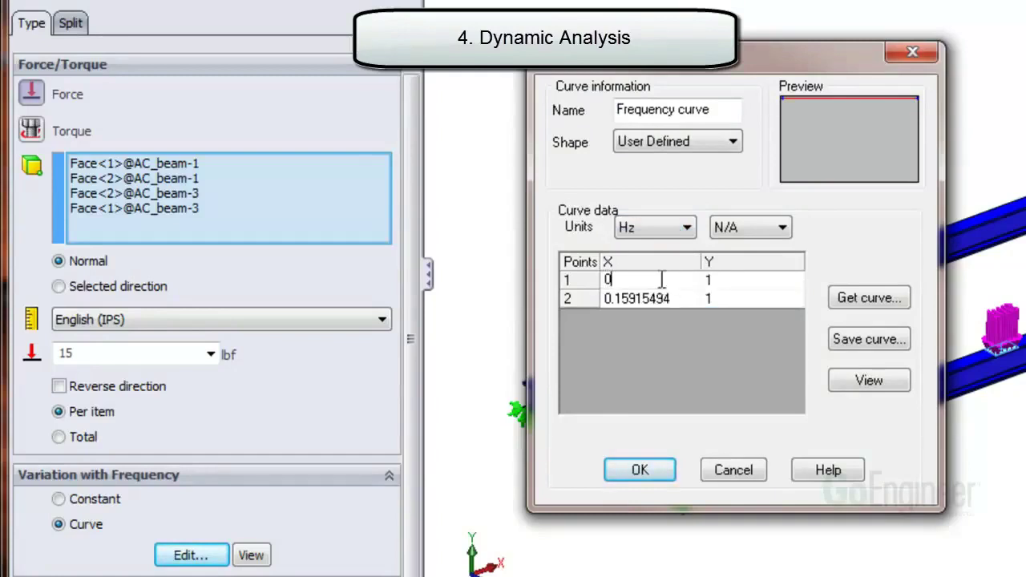
pyautogui.moveTo(649, 280); pyautogui.dragTo(599, 285)
pyautogui.write('10')
pyautogui.click(715, 279)
pyautogui.moveTo(715, 280); pyautogui.dragTo(699, 279)
pyautogui.write('0')
# Add curve points at 12 Hz and 18 Hz, both with amplitude 1.
pyautogui.click(616, 296)
pyautogui.click(637, 298)
pyautogui.moveTo(637, 298); pyautogui.dragTo(600, 296)
pyautogui.write('12')
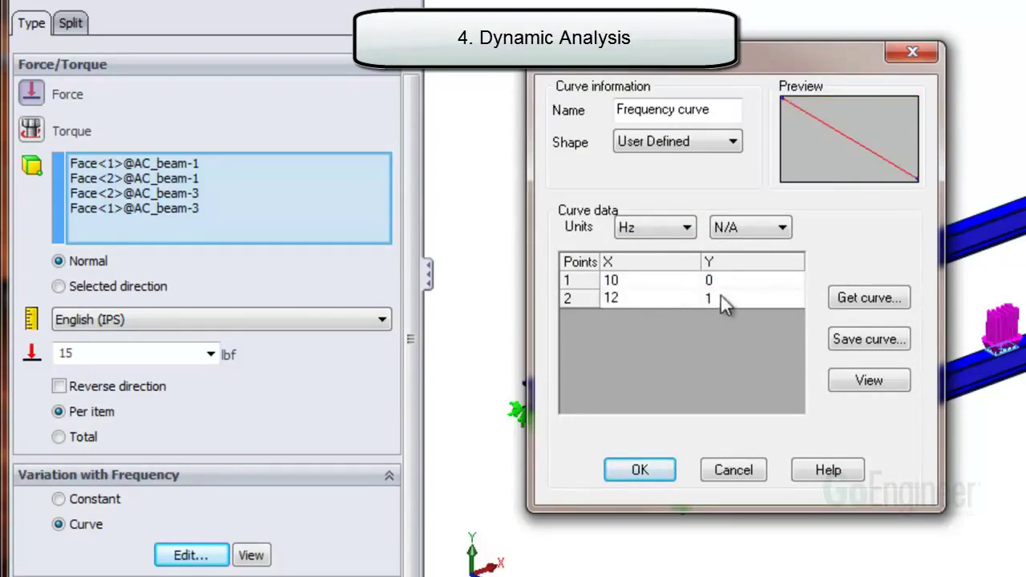
pyautogui.click(720, 296)
pyautogui.click(587, 298)
pyautogui.press('Down')
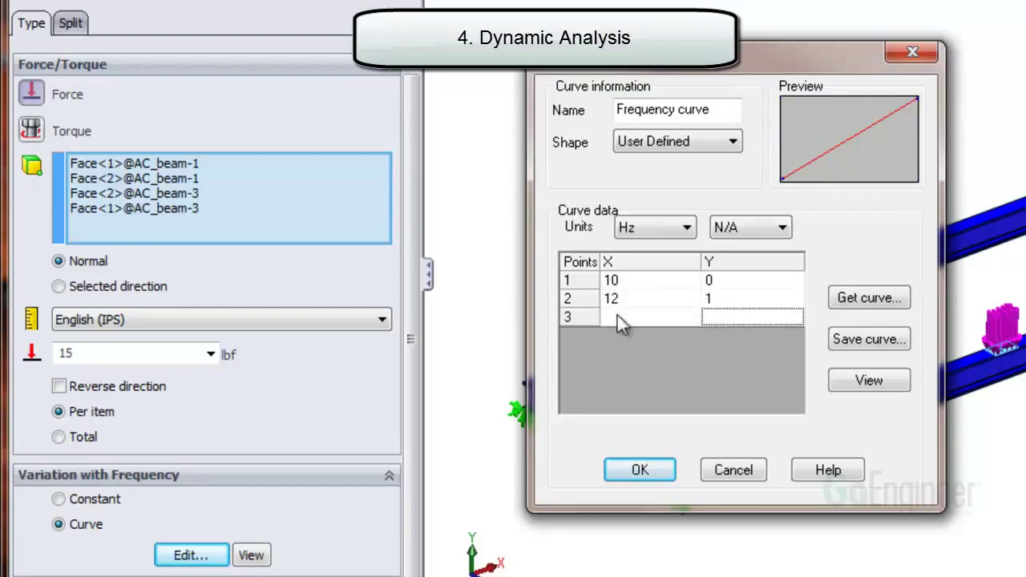
pyautogui.click(617, 317)
pyautogui.write('18')
pyautogui.click(718, 320)
pyautogui.write('1')
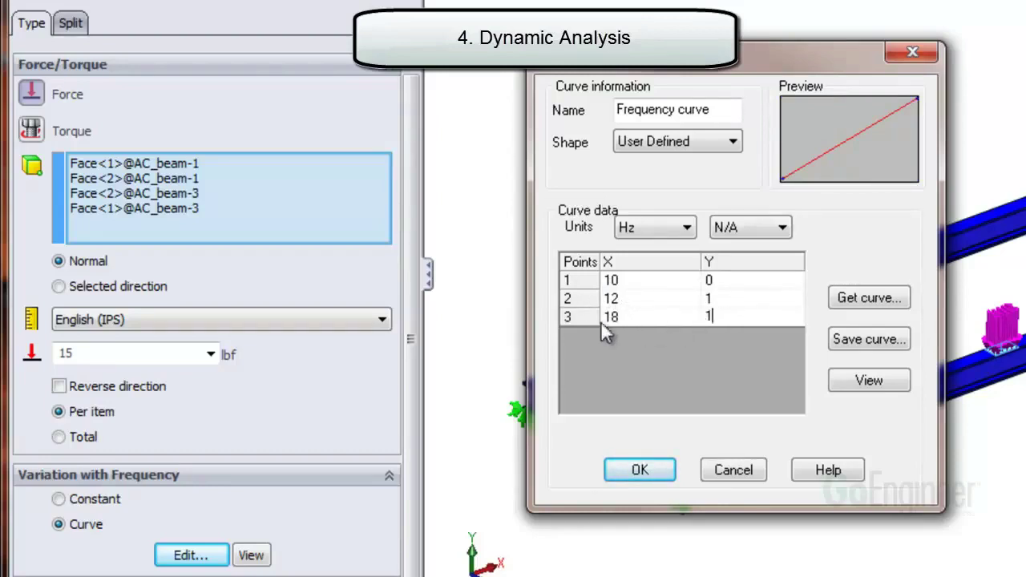
pyautogui.click(578, 315)
# Add the final point (20 Hz, 0) and view the trapezoid frequency curve graph.
pyautogui.press('Down')
pyautogui.click(622, 335)
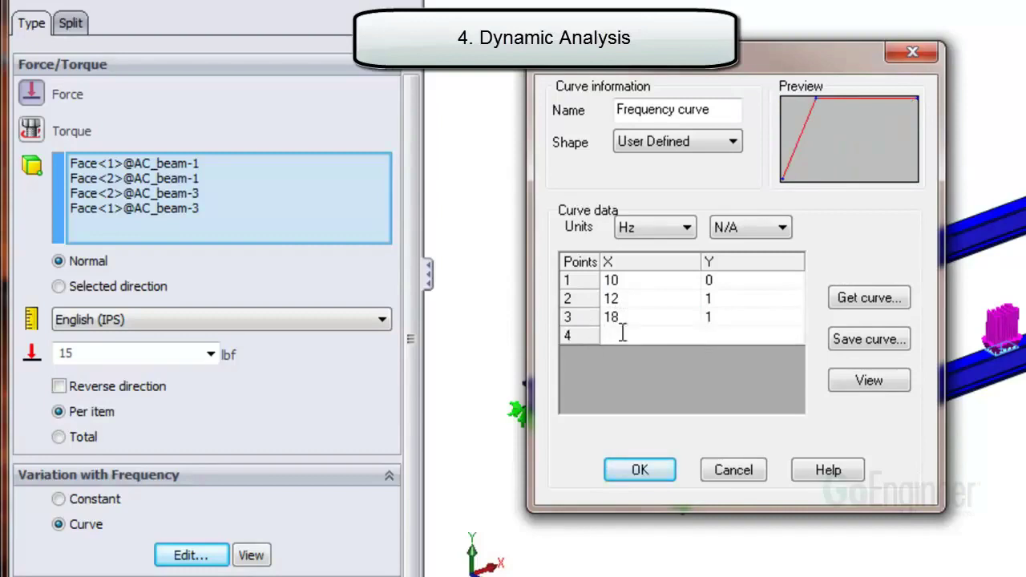
pyautogui.write('20')
pyautogui.click(718, 336)
pyautogui.write('0')
pyautogui.click(728, 315)
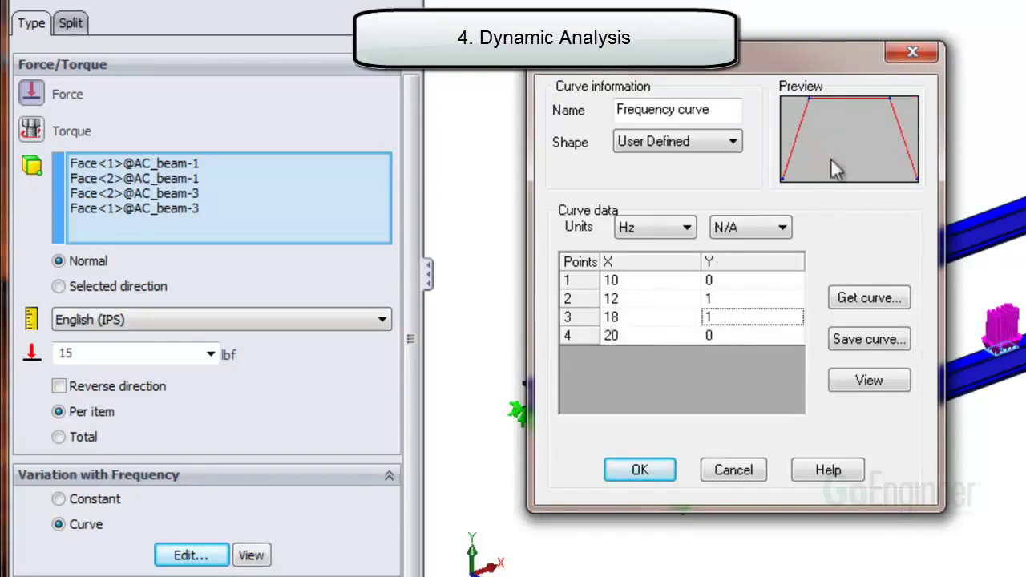
pyautogui.click(849, 381)
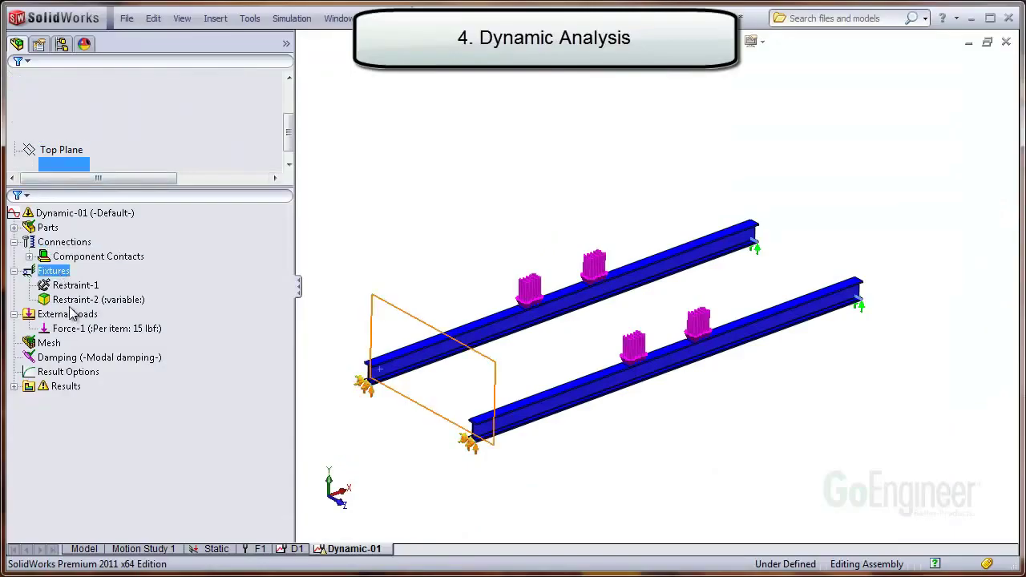
# Save results for solution steps 1 to 31, increment 5, graphed at <Sample_Harmonic> locations.
pyautogui.rightClick(96, 374)
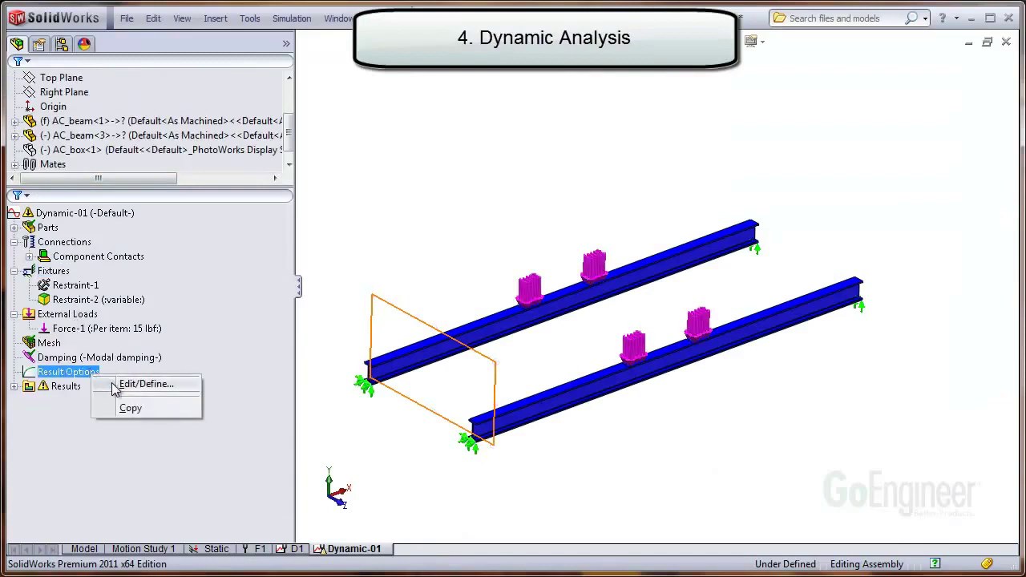
pyautogui.click(138, 384)
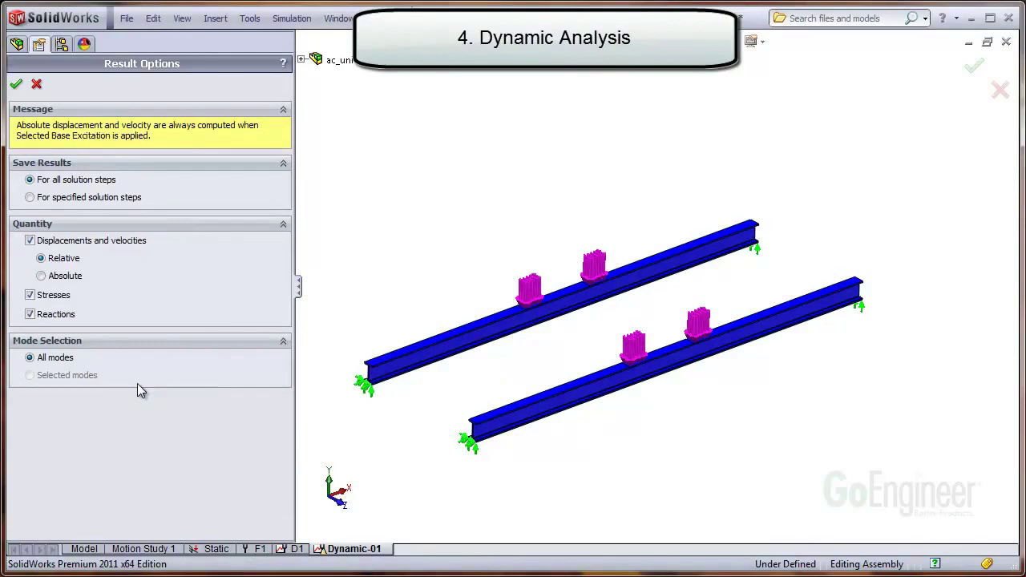
pyautogui.click(128, 198)
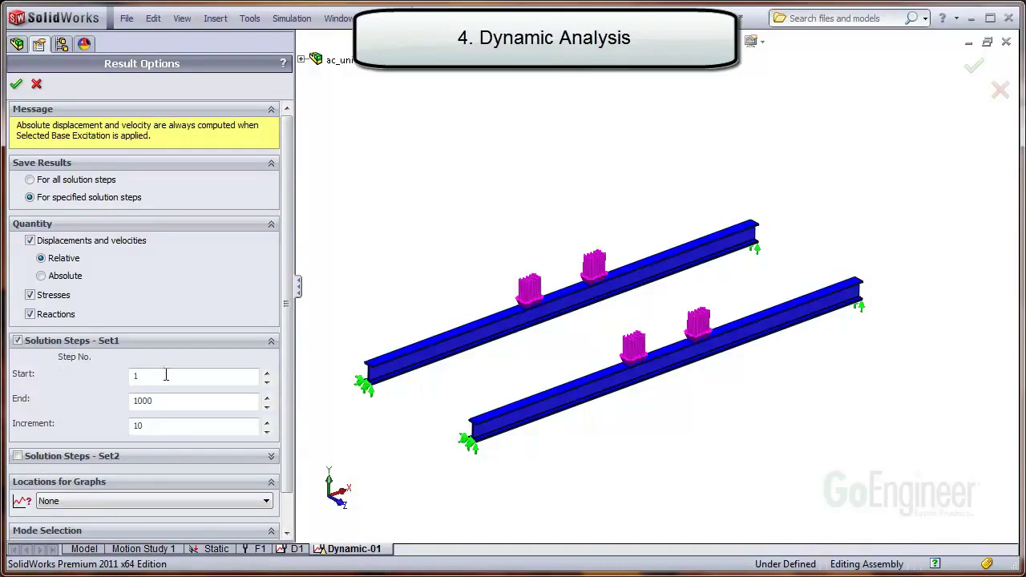
pyautogui.moveTo(160, 401); pyautogui.dragTo(129, 404)
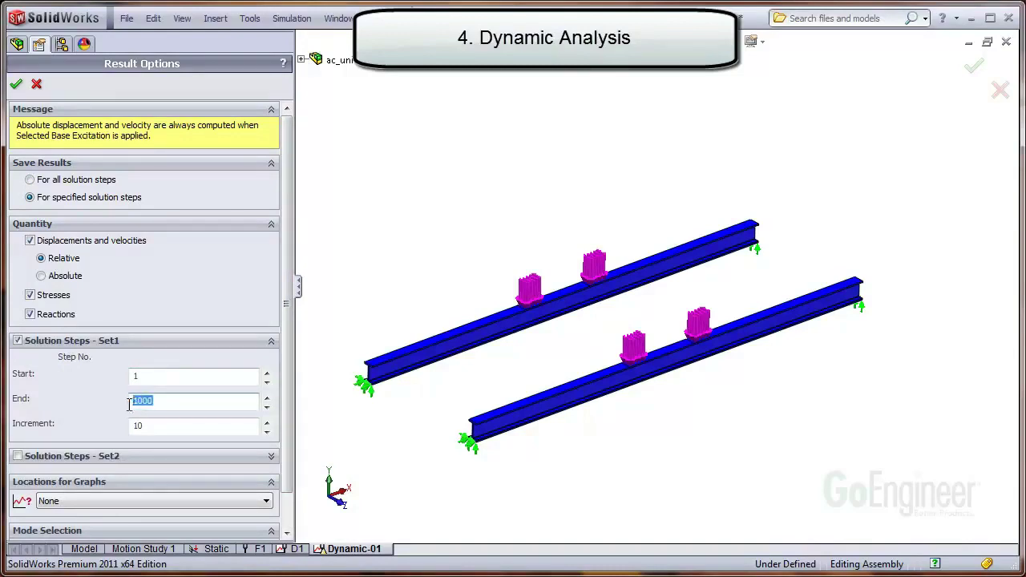
pyautogui.write('31')
pyautogui.moveTo(147, 425); pyautogui.dragTo(134, 428)
pyautogui.write('5')
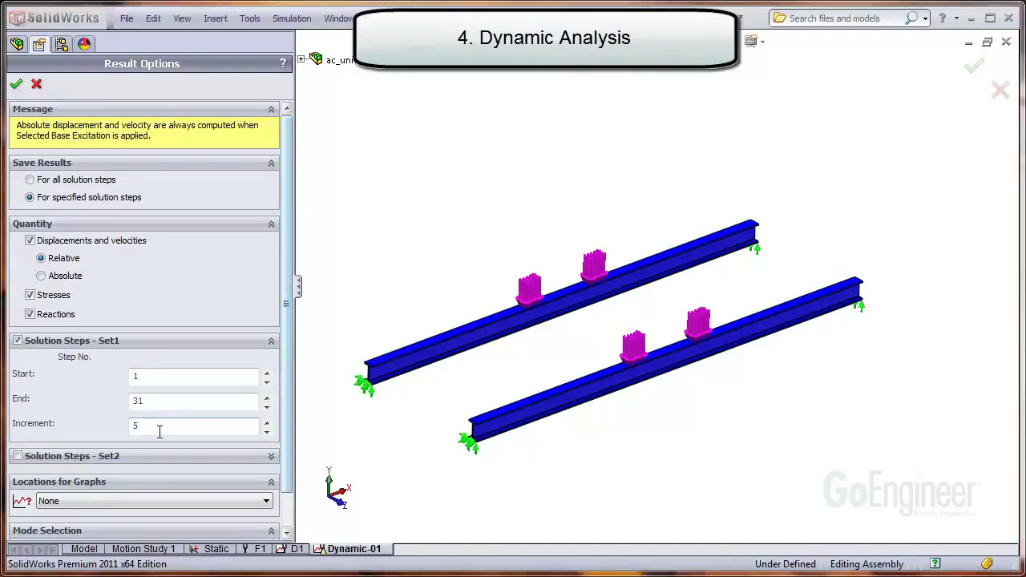
pyautogui.click(205, 503)
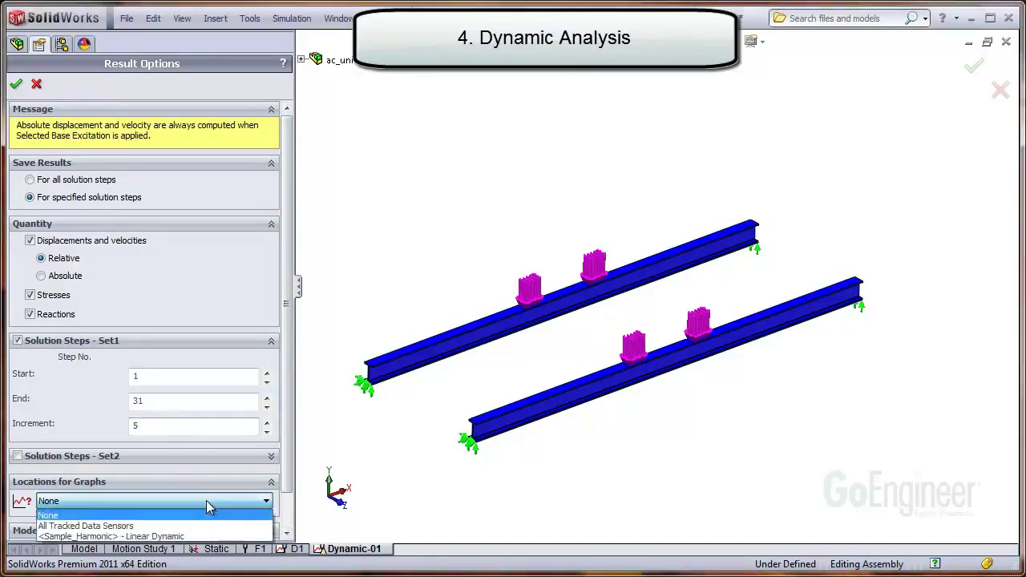
pyautogui.click(178, 536)
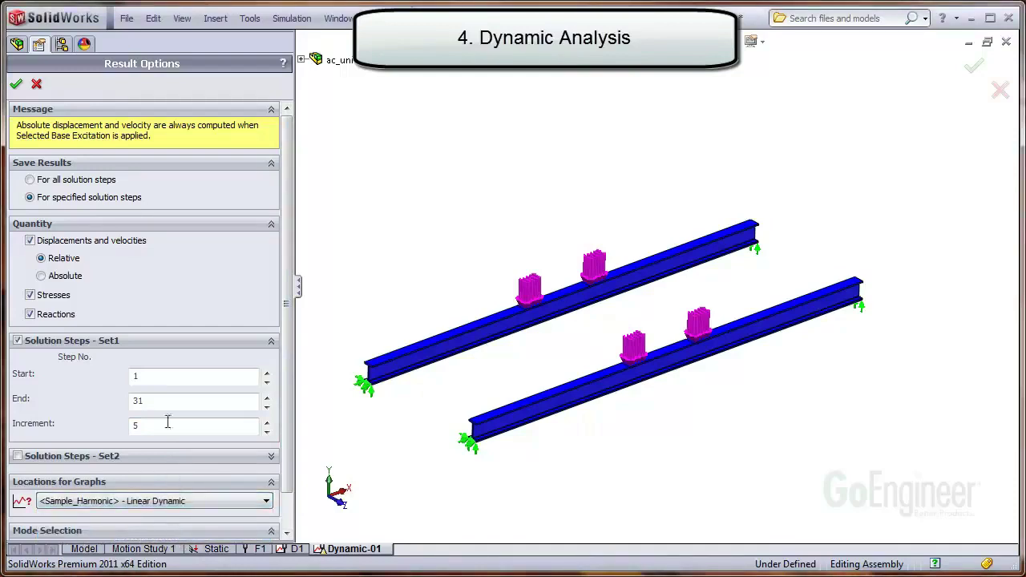
pyautogui.click(16, 84)
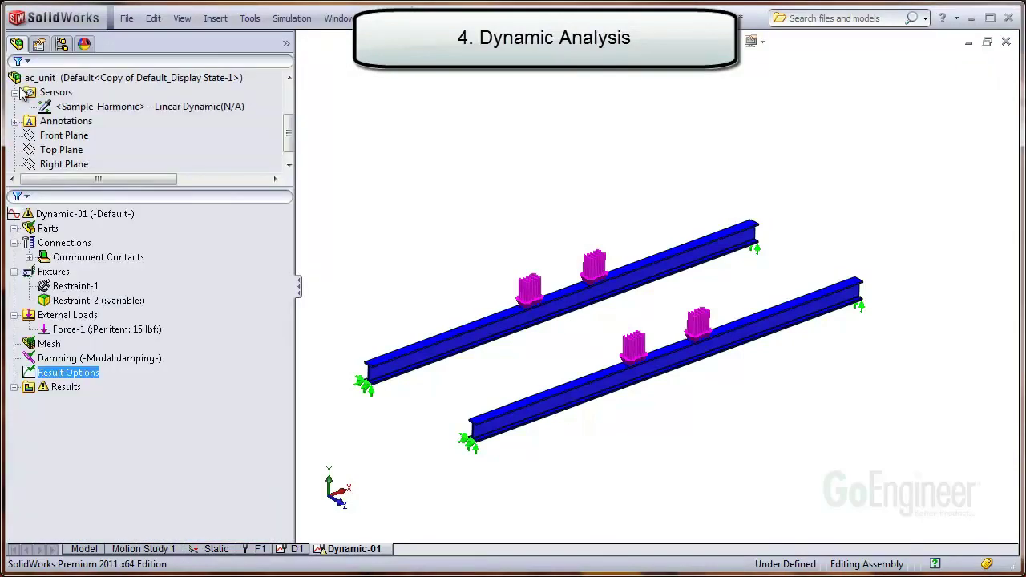
# Run the Dynamic-01 study.
pyautogui.click(92, 215)
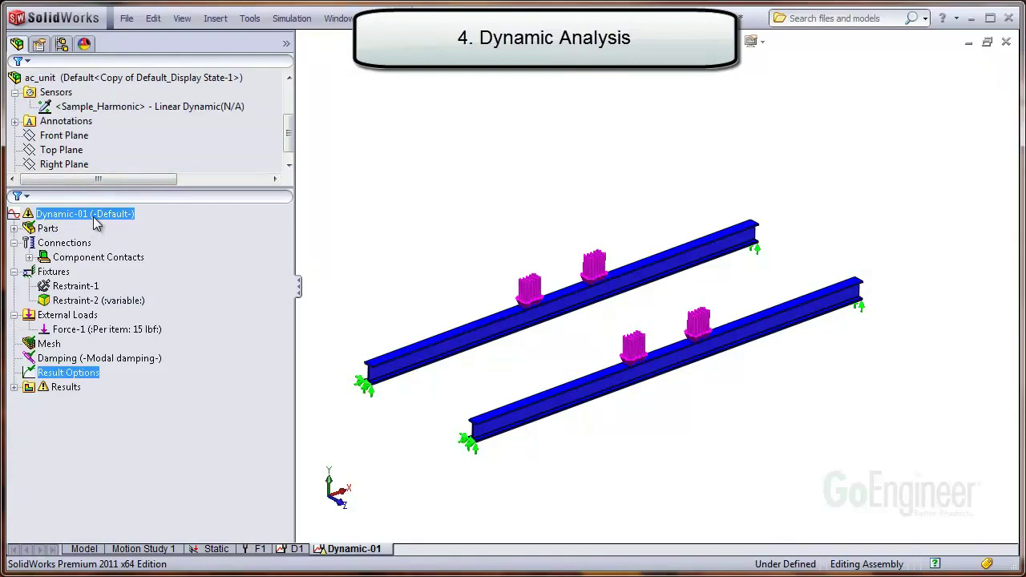
pyautogui.rightClick(94, 223)
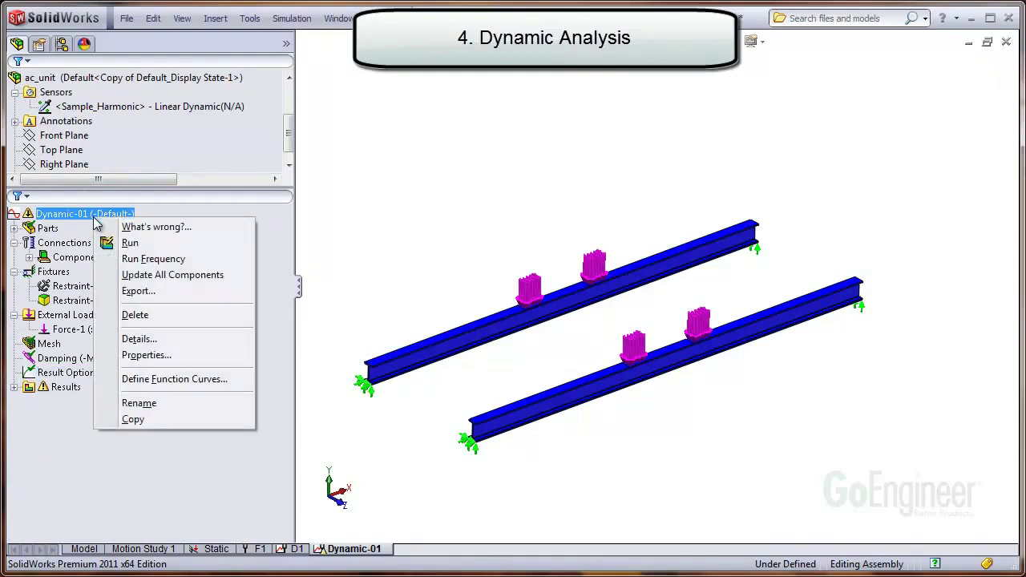
pyautogui.click(167, 242)
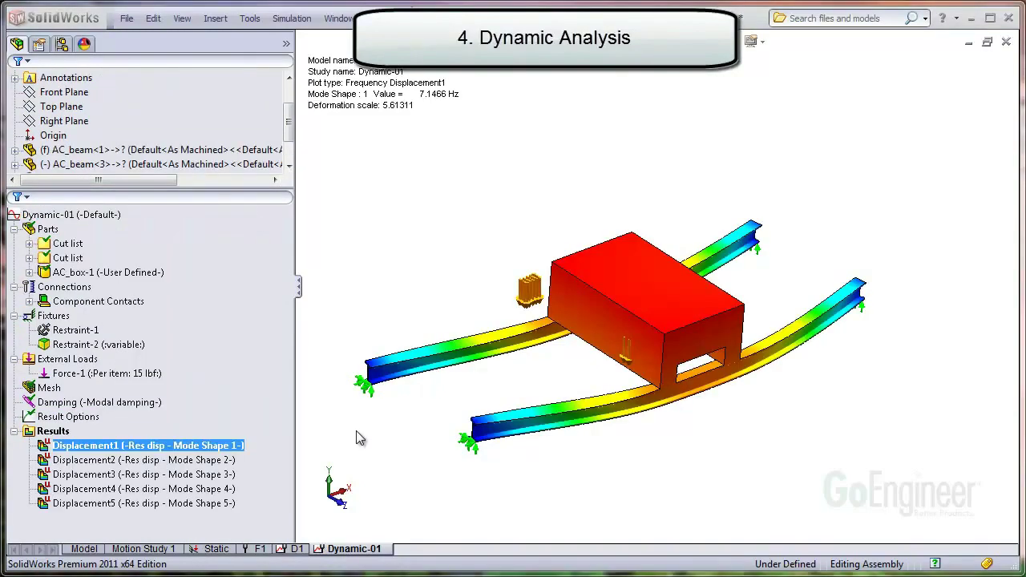
# Review the mass participation list showing mode 2 at 15.547 Hz, then close it.
pyautogui.rightClick(58, 433)
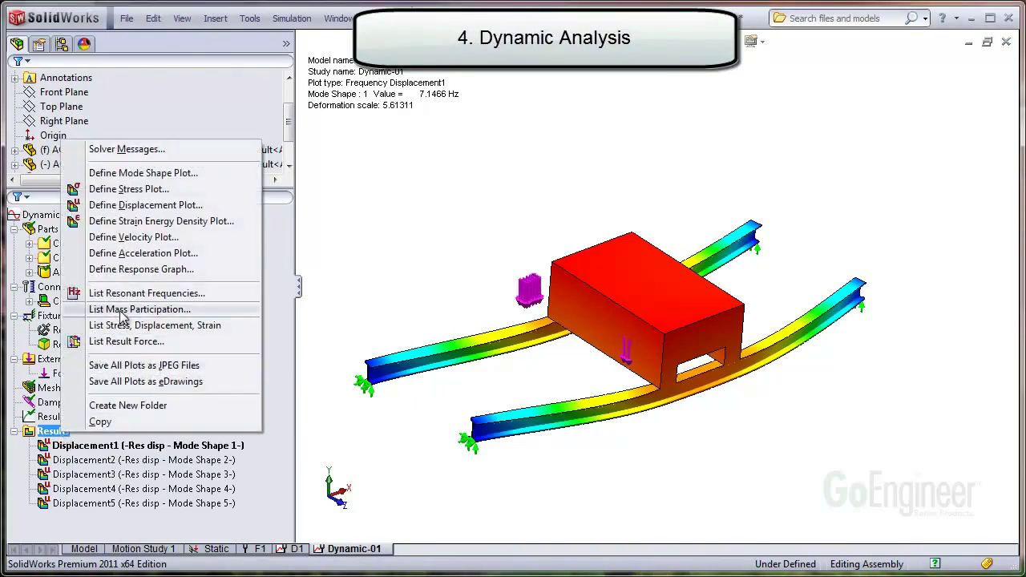
pyautogui.click(170, 310)
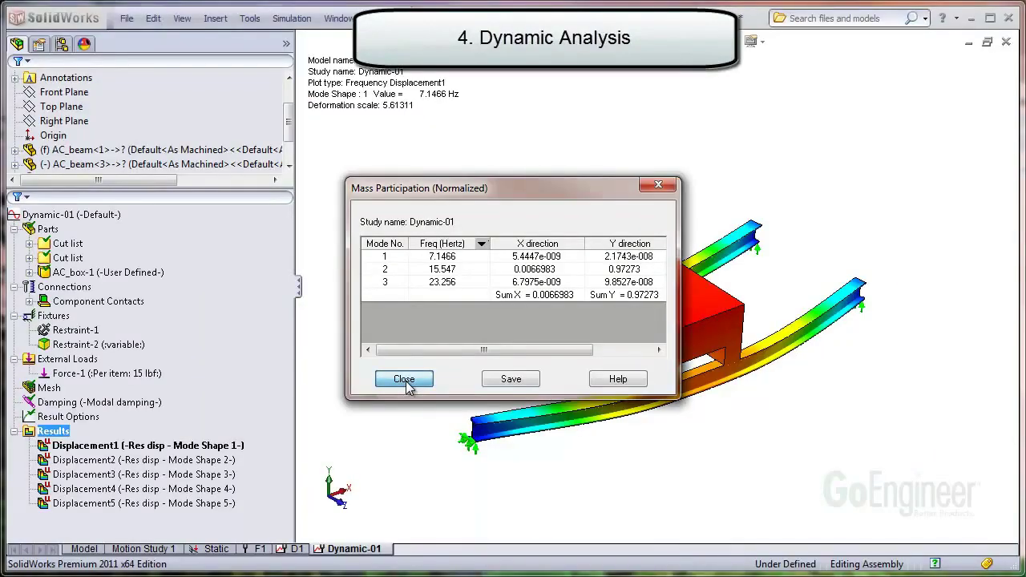
pyautogui.click(370, 450)
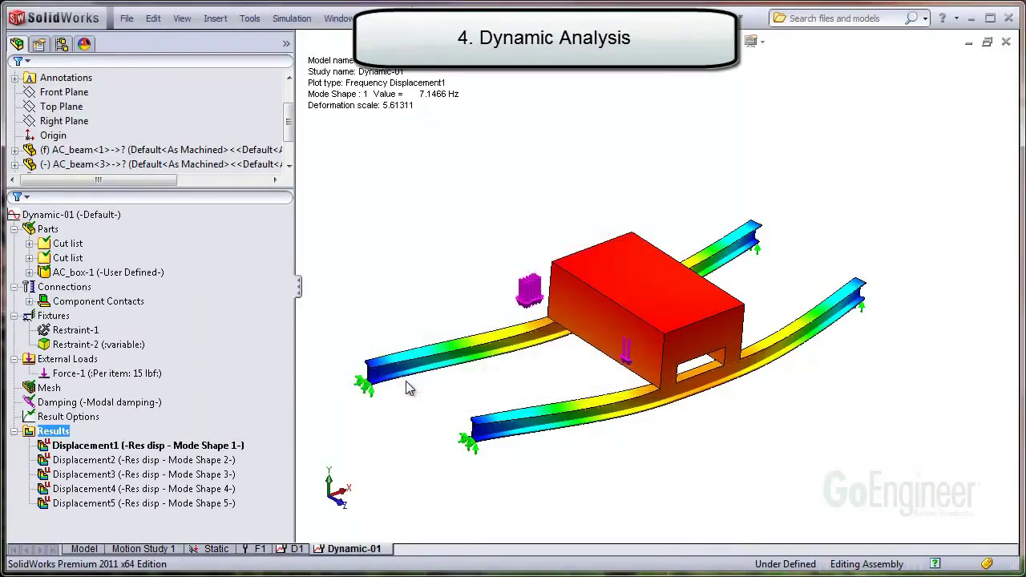
# Create a response graph of UY displacement in inches at Point1 (Node 32648).
pyautogui.rightClick(67, 434)
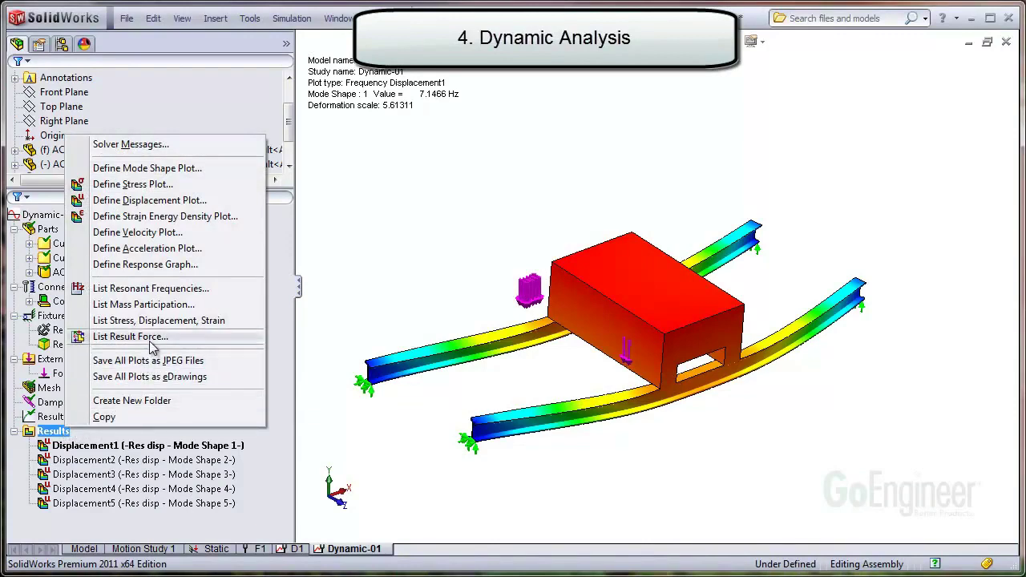
pyautogui.click(144, 265)
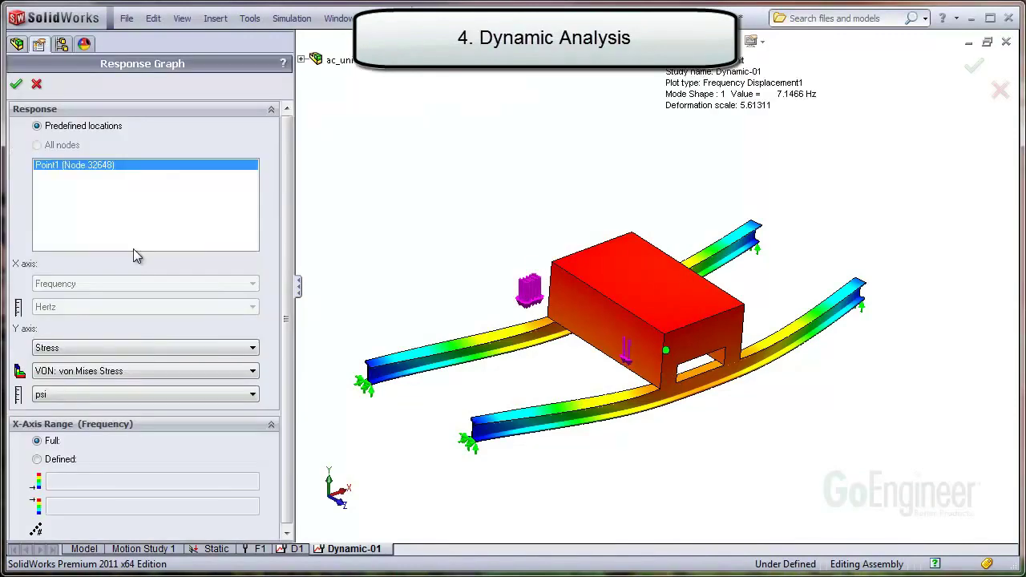
pyautogui.click(146, 348)
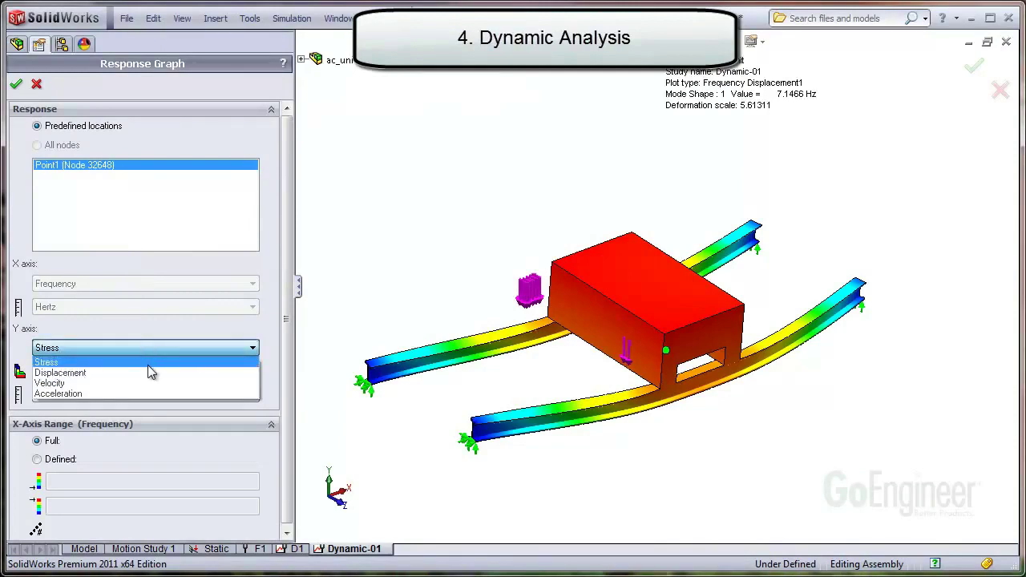
pyautogui.click(147, 371)
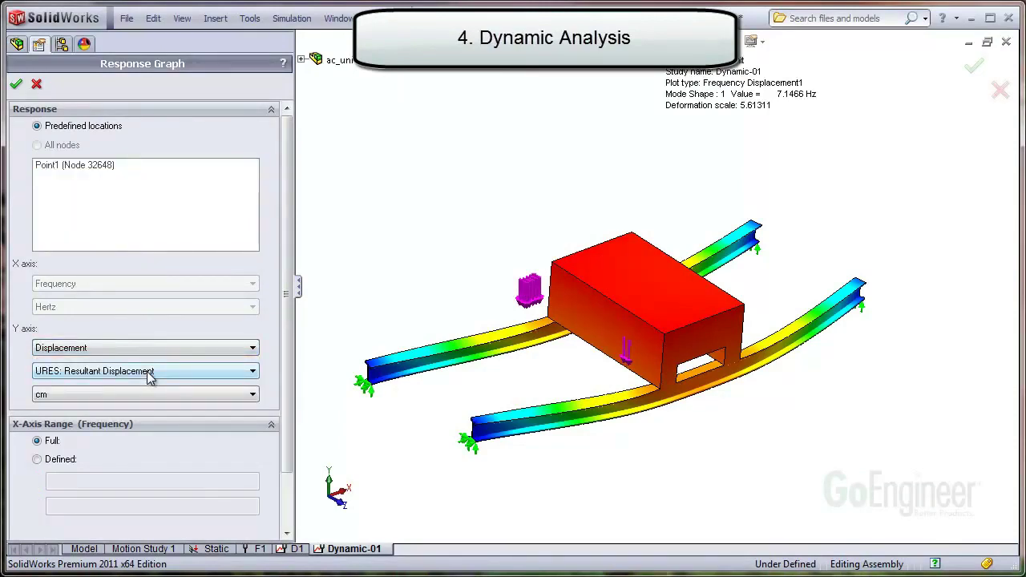
pyautogui.click(149, 373)
pyautogui.click(149, 397)
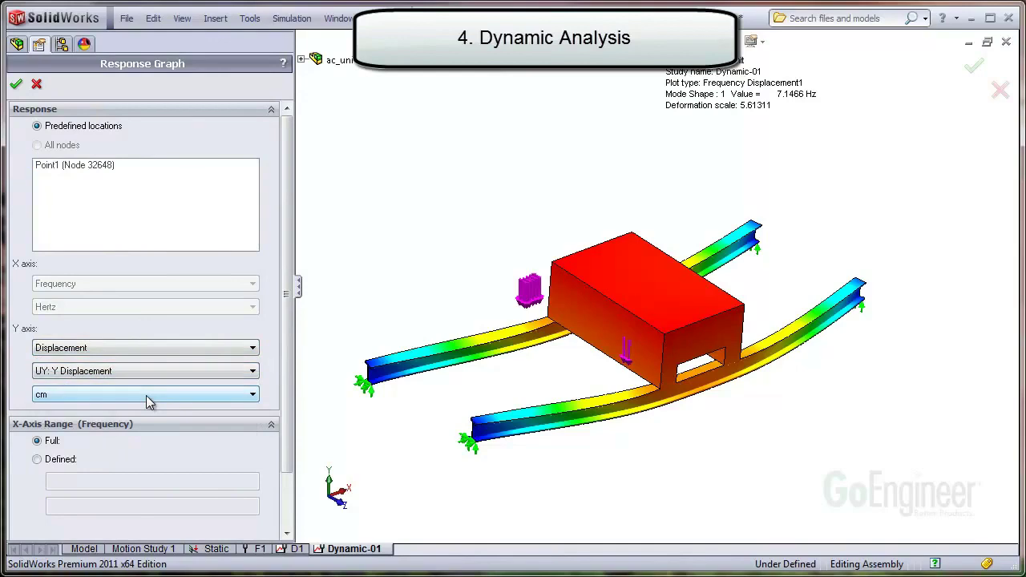
pyautogui.click(147, 394)
pyautogui.click(136, 438)
pyautogui.click(105, 166)
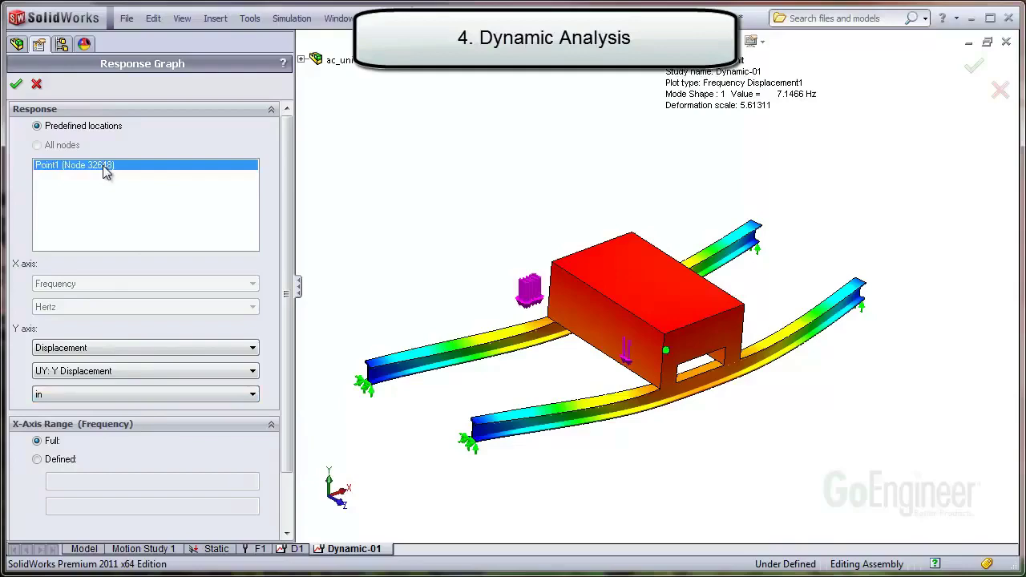
pyautogui.click(16, 83)
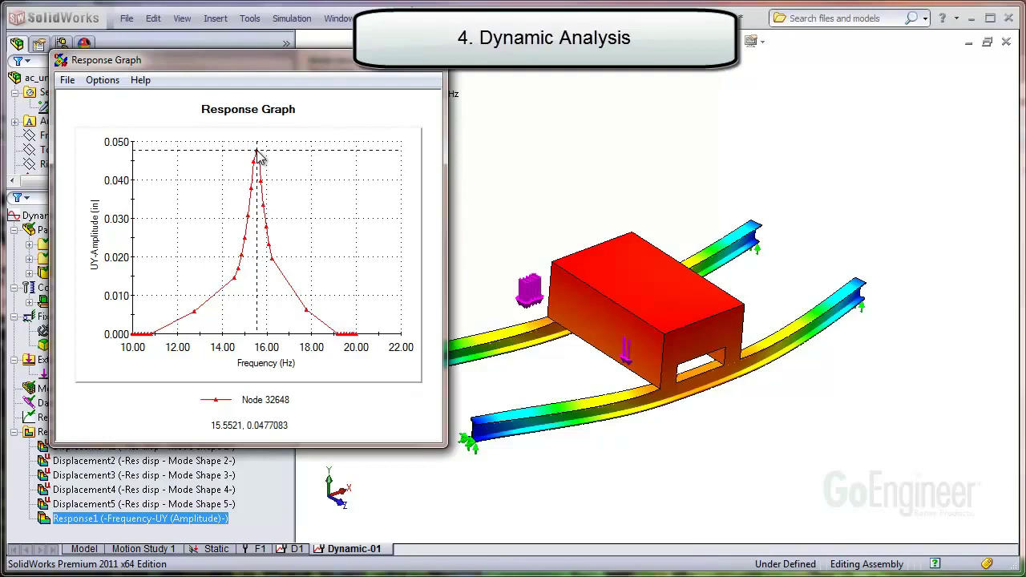
# Close the response graph and start a displacement plot bounded across all steps.
pyautogui.click(433, 61)
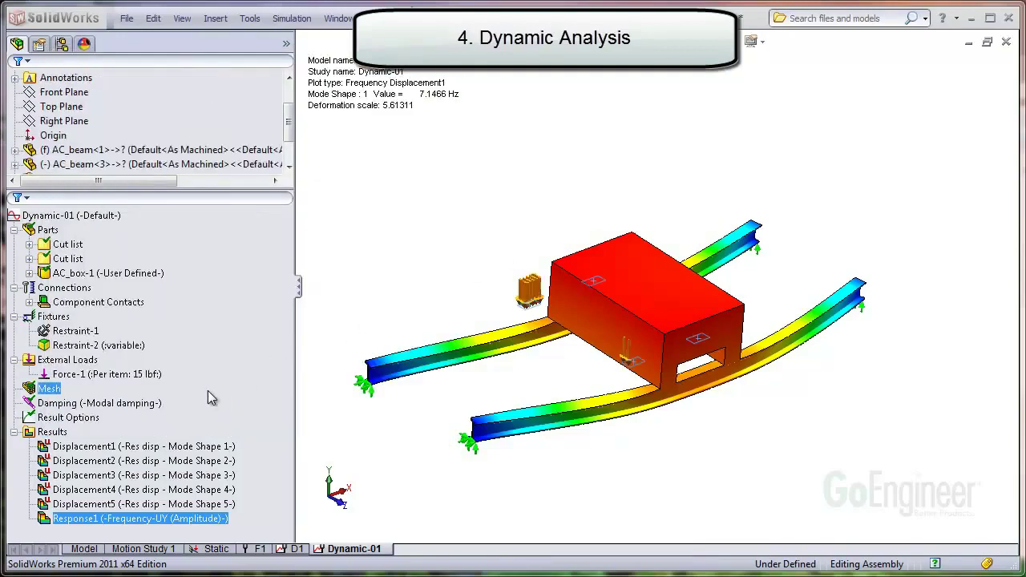
pyautogui.rightClick(51, 432)
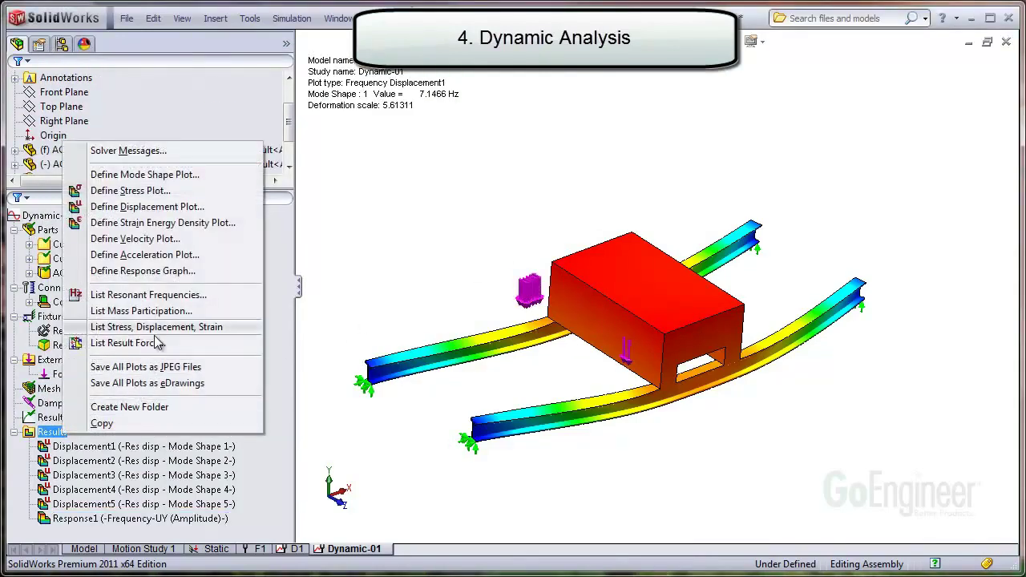
pyautogui.click(184, 209)
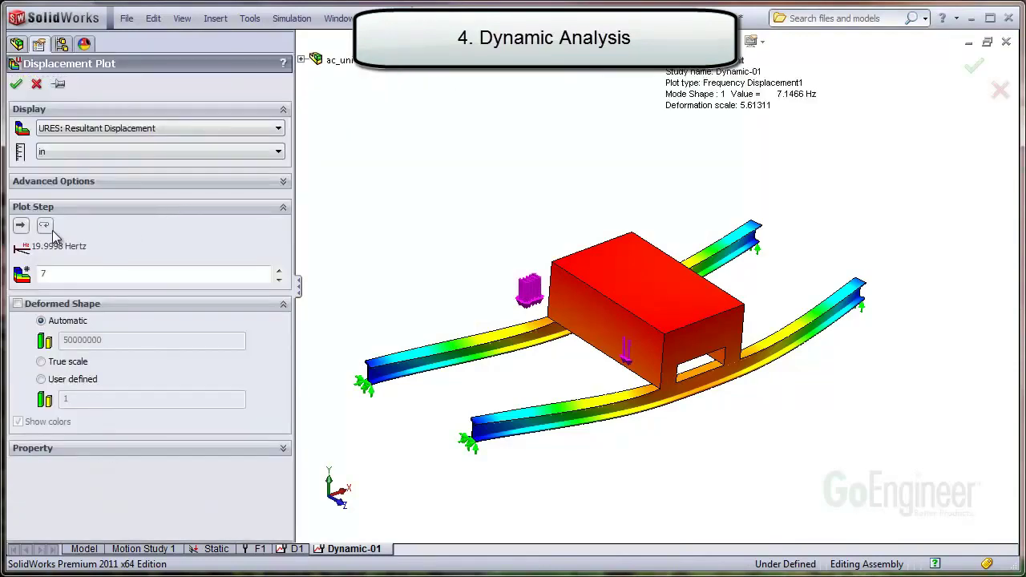
pyautogui.click(44, 225)
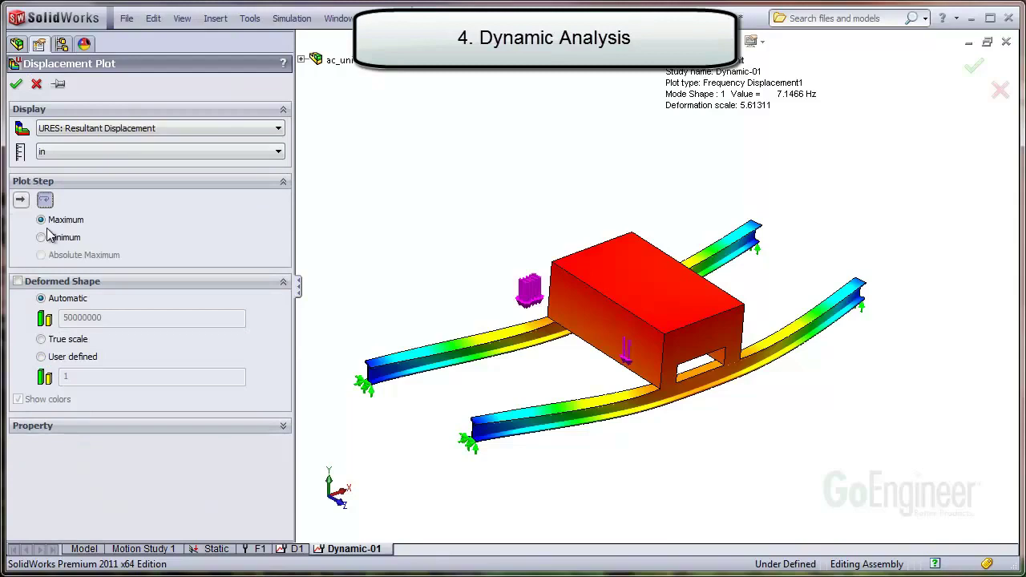